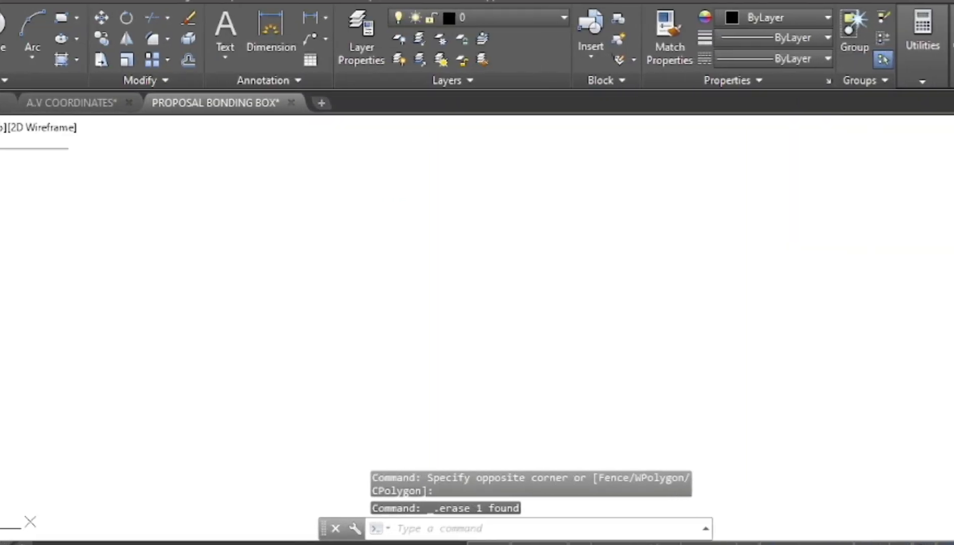
Draw a four-segment zigzag polyline across the middle of the drawing with Ortho off.
type("pl")
key("Return")
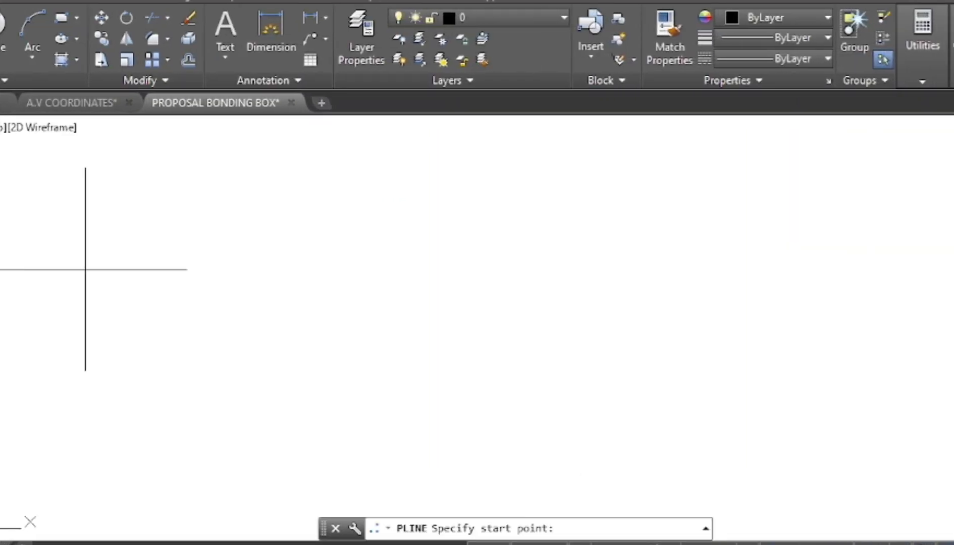
left_click(241, 299)
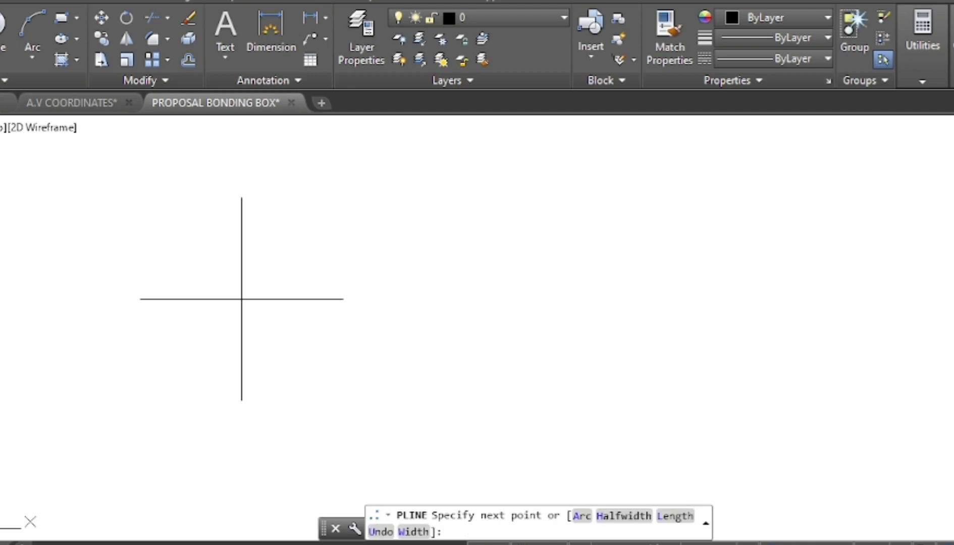
key("F8")
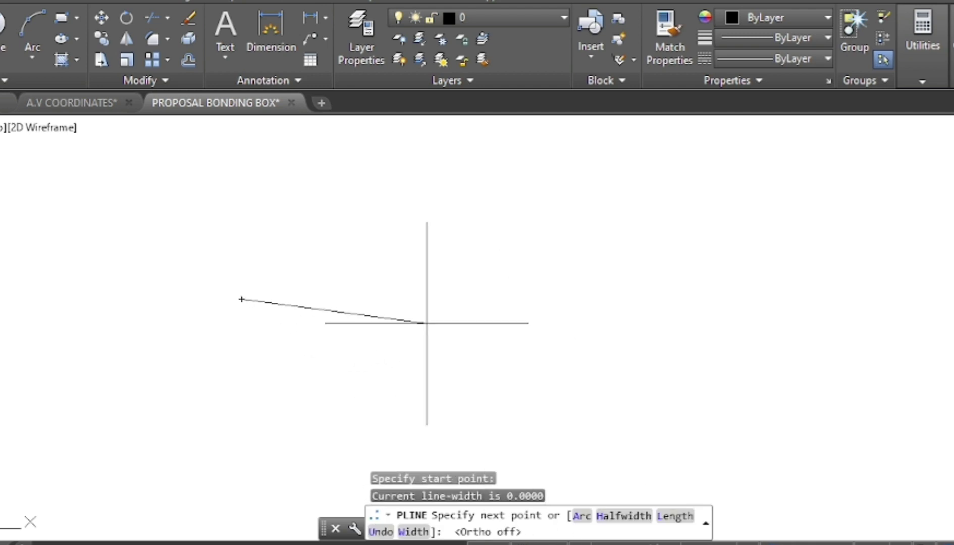
left_click(427, 328)
left_click(539, 265)
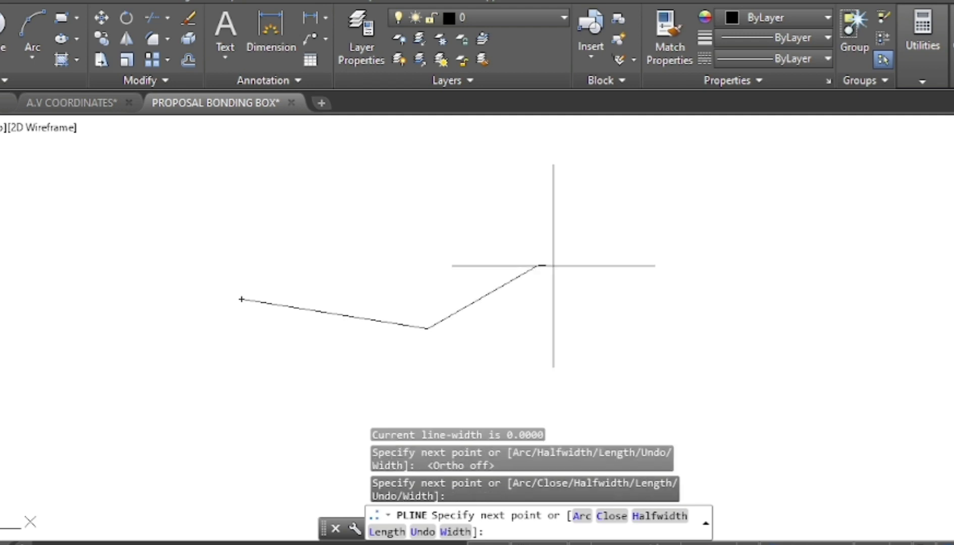
left_click(690, 307)
left_click(820, 245)
key("Escape")
left_click(644, 244)
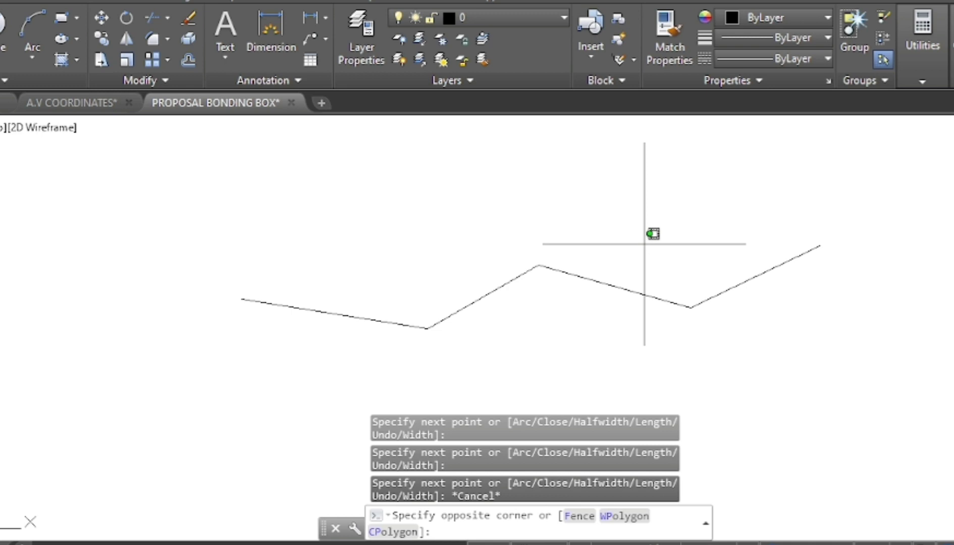
key("Escape")
Give the zigzag polyline a uniform width of 3 using PEDIT.
type("p")
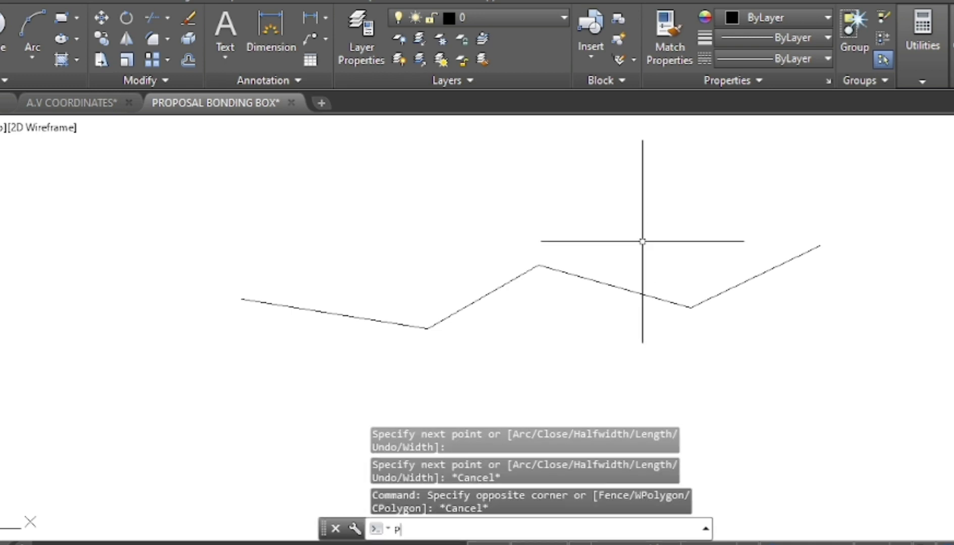
type("EDIT")
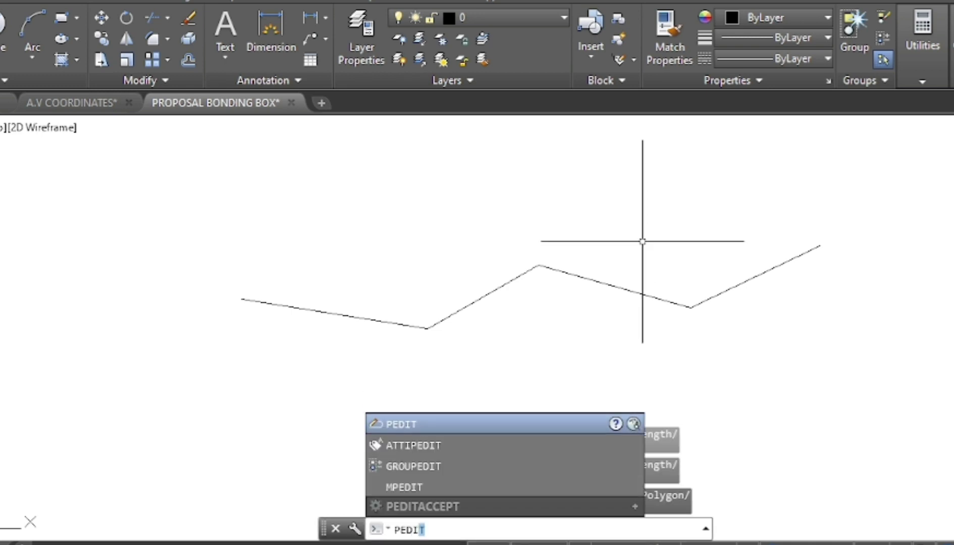
key("Return")
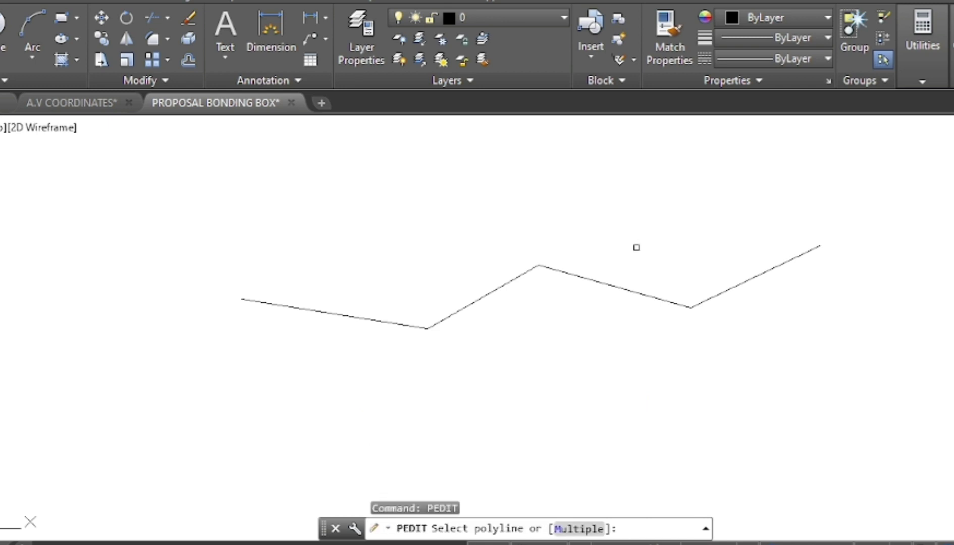
left_click(607, 283)
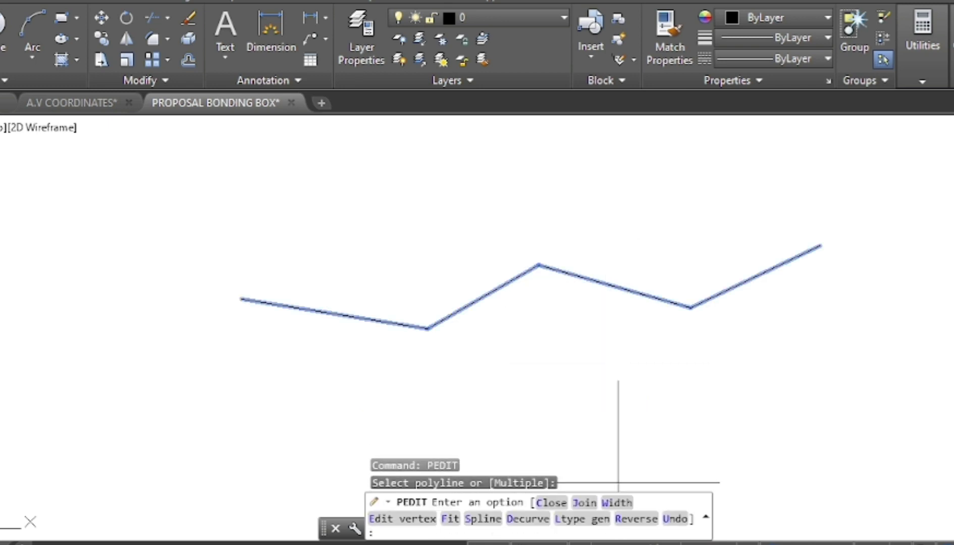
left_click(615, 503)
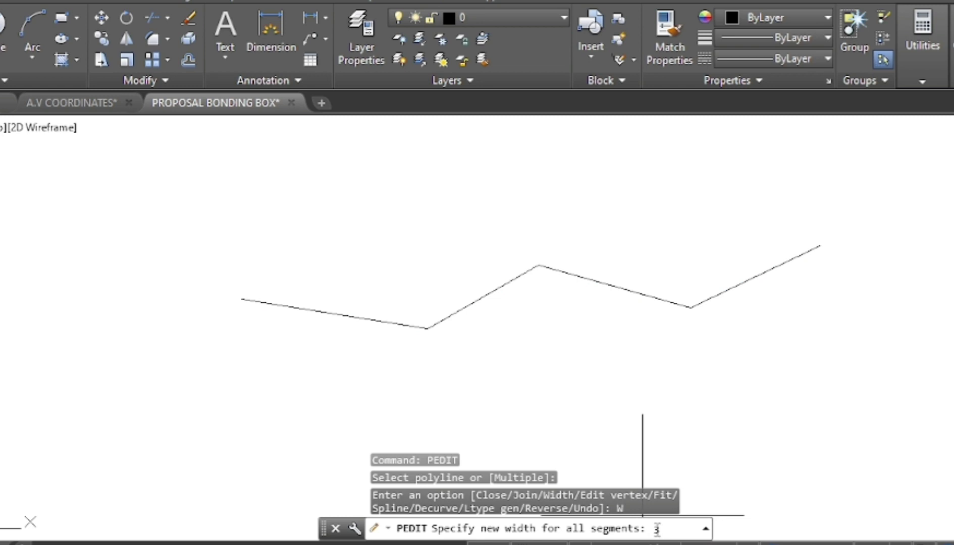
key("Return")
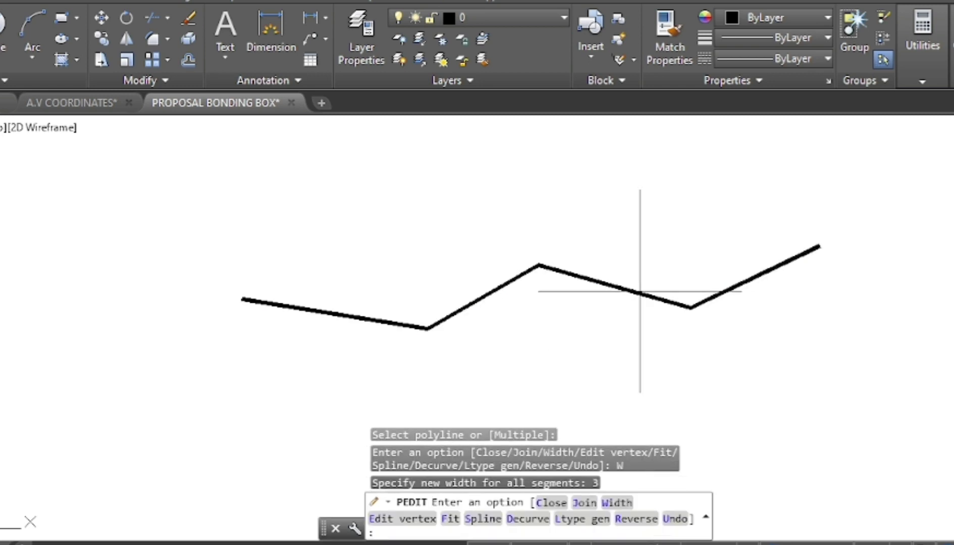
scroll(640, 292, "up", 2)
scroll(615, 293, "up", 3)
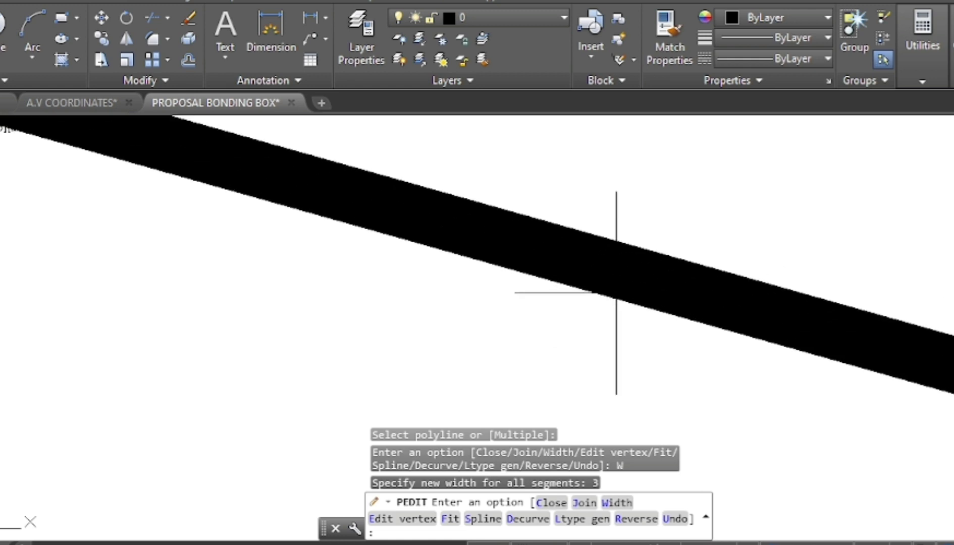
scroll(610, 271, "down", 3)
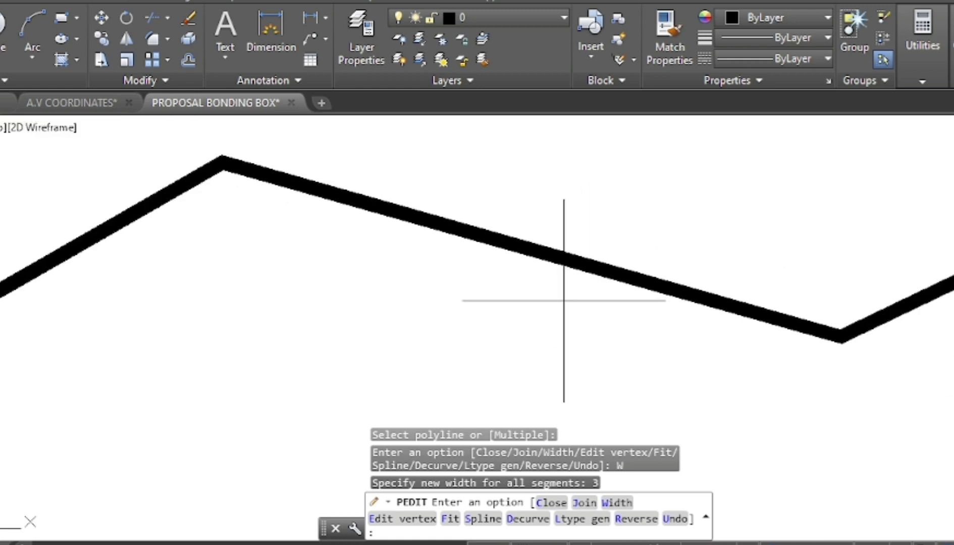
scroll(564, 301, "down", 2)
key("Escape")
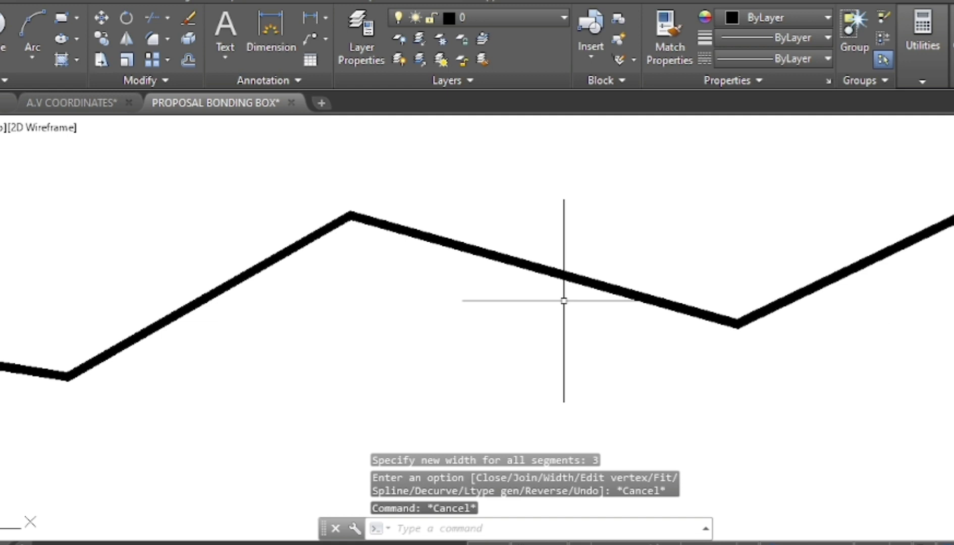
Load the PLWtoOutline&Hatch.lsp routine through APPLOAD.
type("APPLOAD")
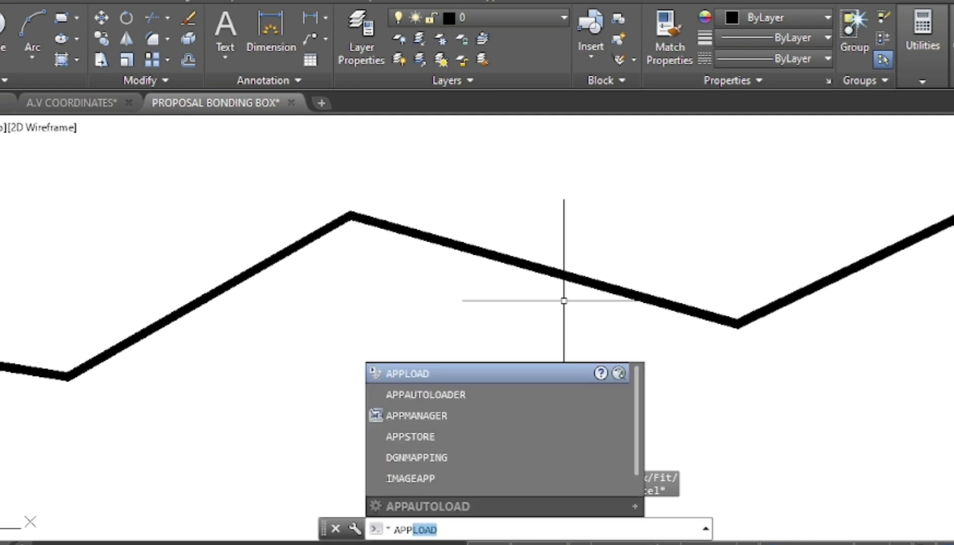
key("Return")
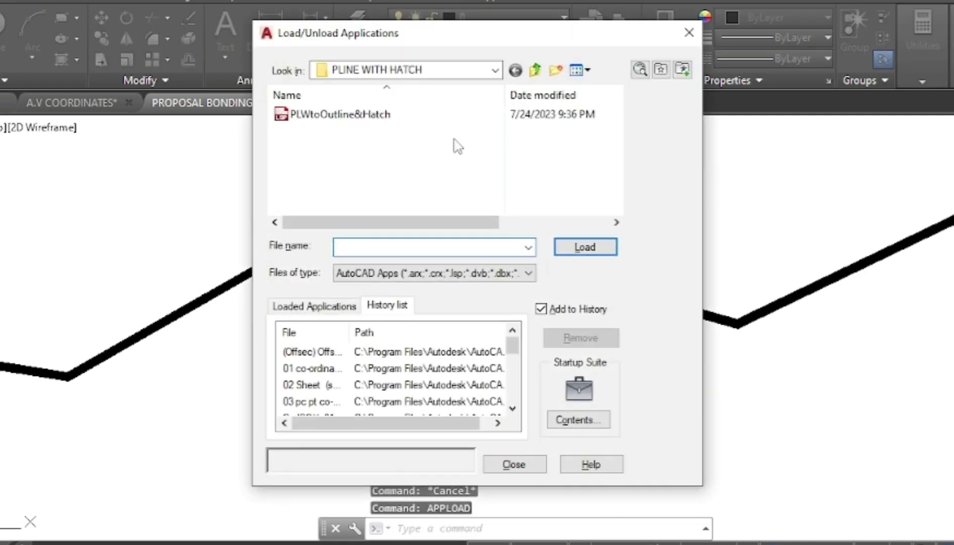
double_click(362, 122)
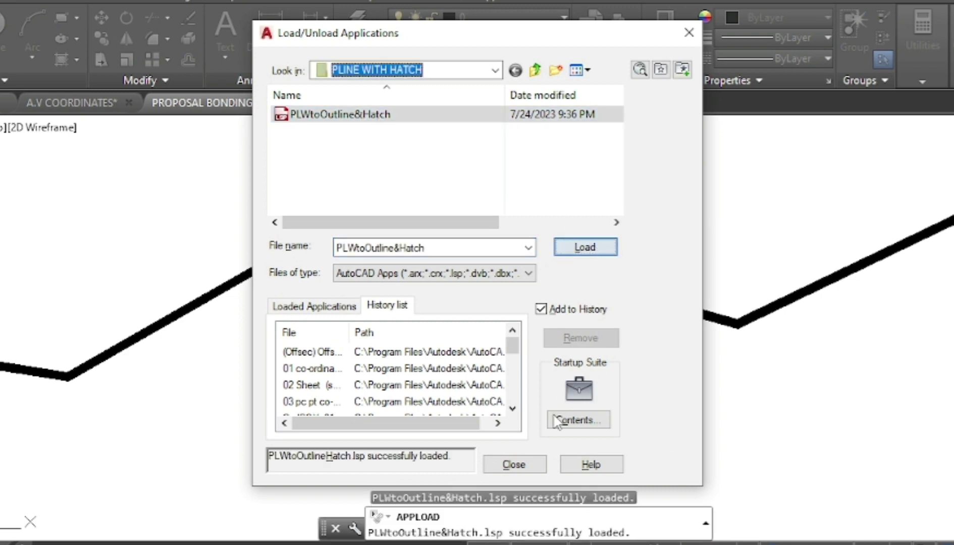
left_click(514, 464)
left_click(503, 510)
type("PL")
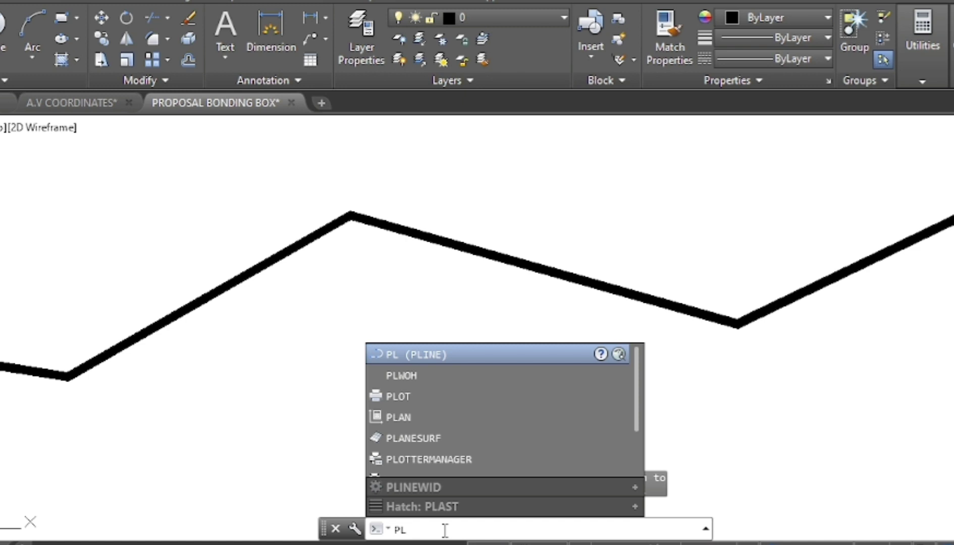
Run PLWOH on the thick zigzag polyline to convert it into a hatched outline.
type("WOH")
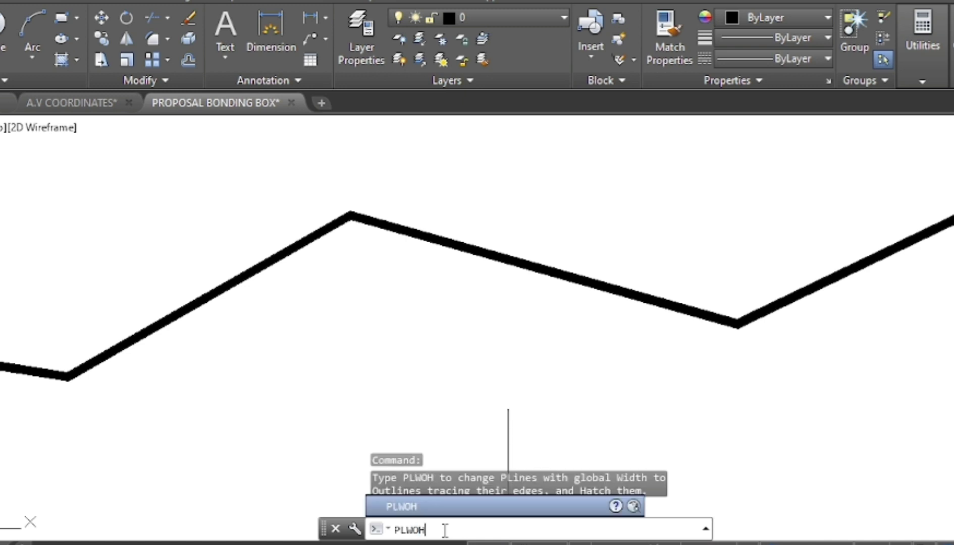
key("Return")
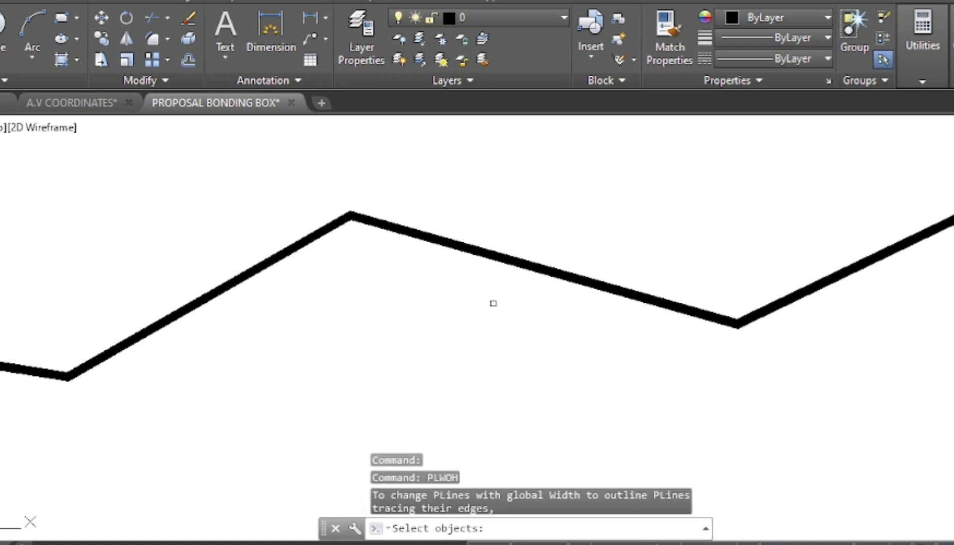
scroll(509, 272, "down", 2)
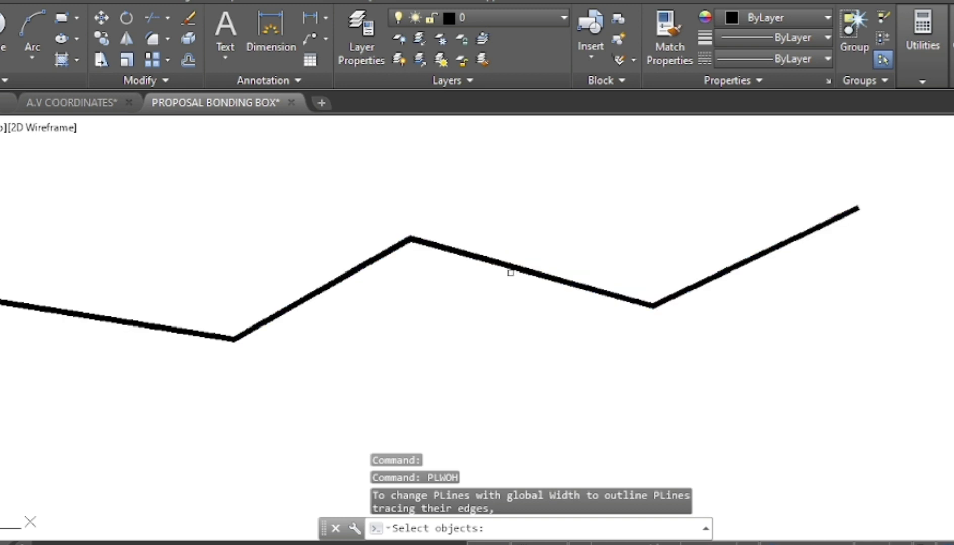
left_click(518, 248)
left_click(457, 297)
scroll(458, 298, "down", 2)
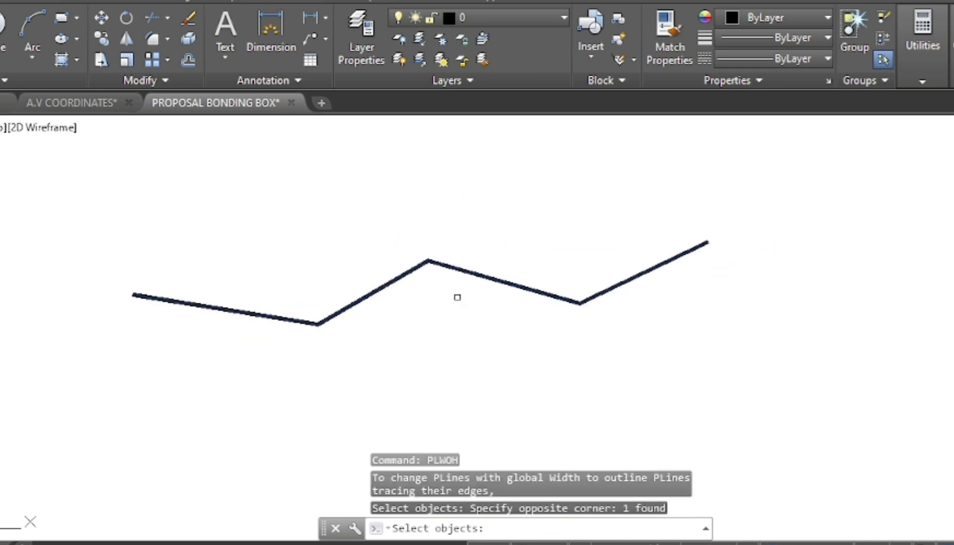
key("Return")
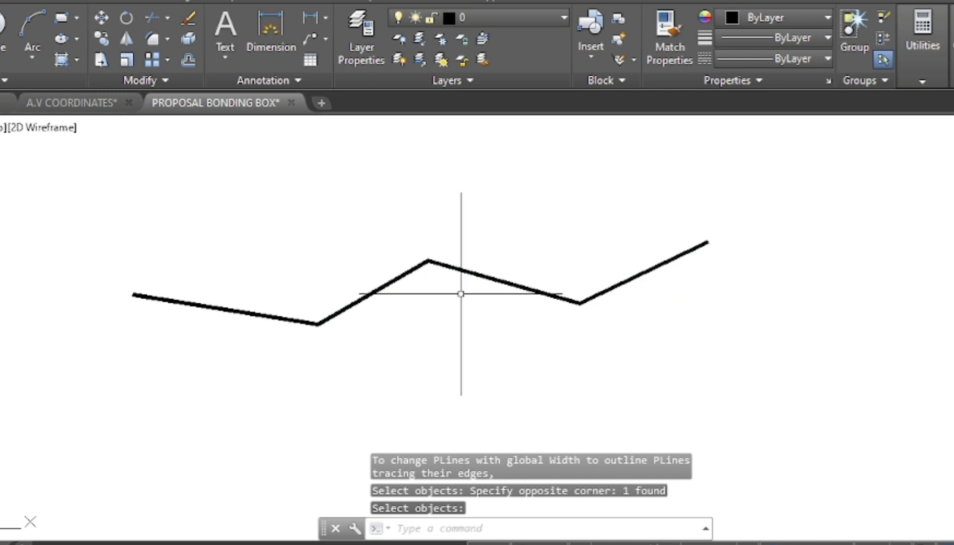
scroll(475, 278, "up", 2)
scroll(476, 272, "up", 3)
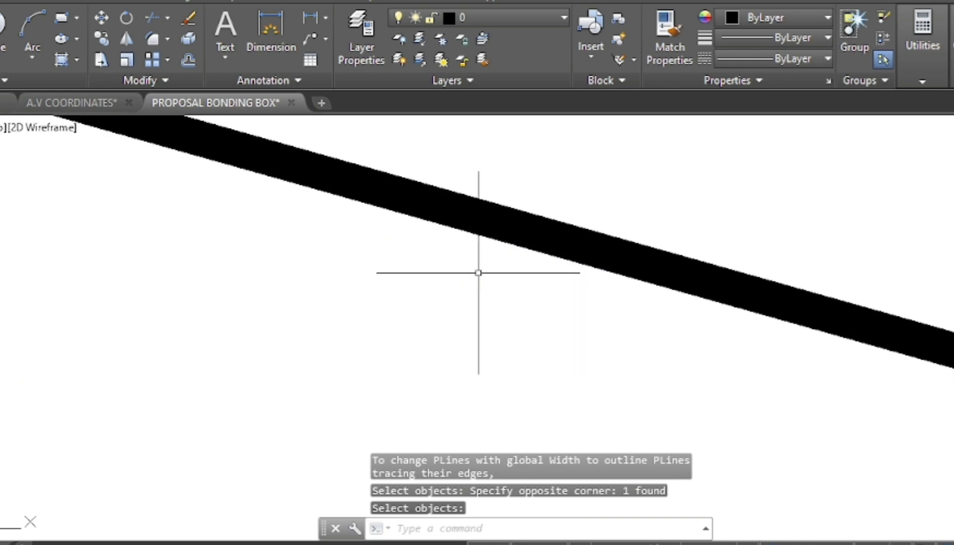
scroll(496, 229, "up", 1)
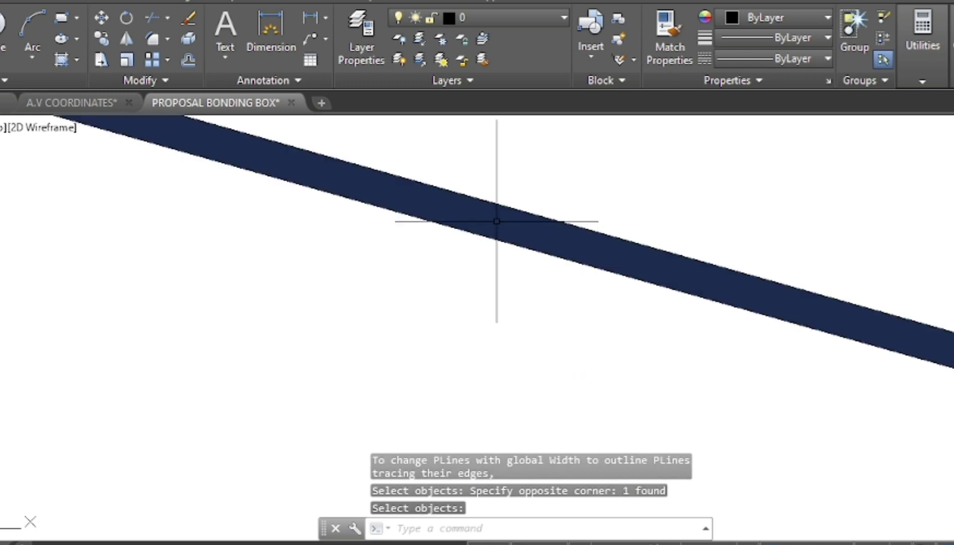
Select the band's hatch and preview the ANSI36 pattern from the pattern gallery.
left_click(496, 220)
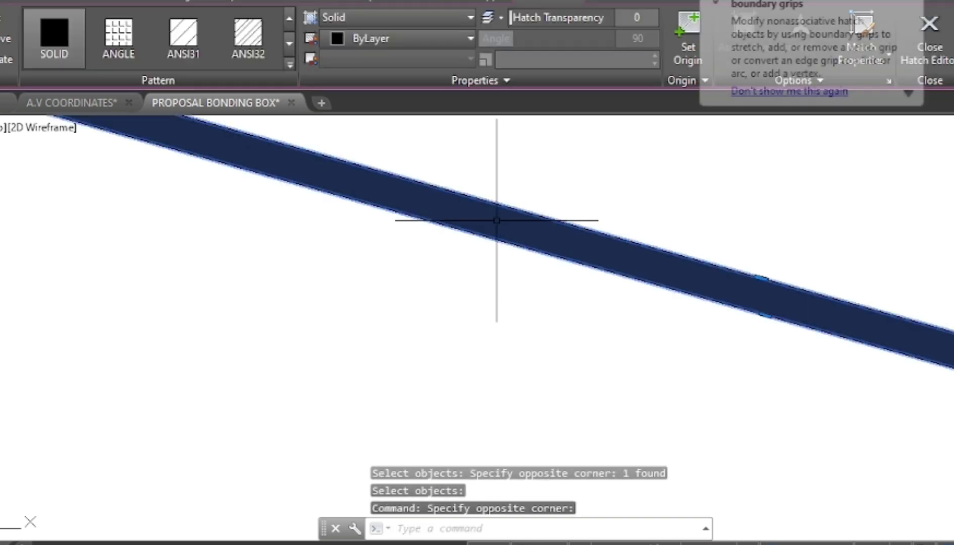
scroll(553, 245, "down", 3)
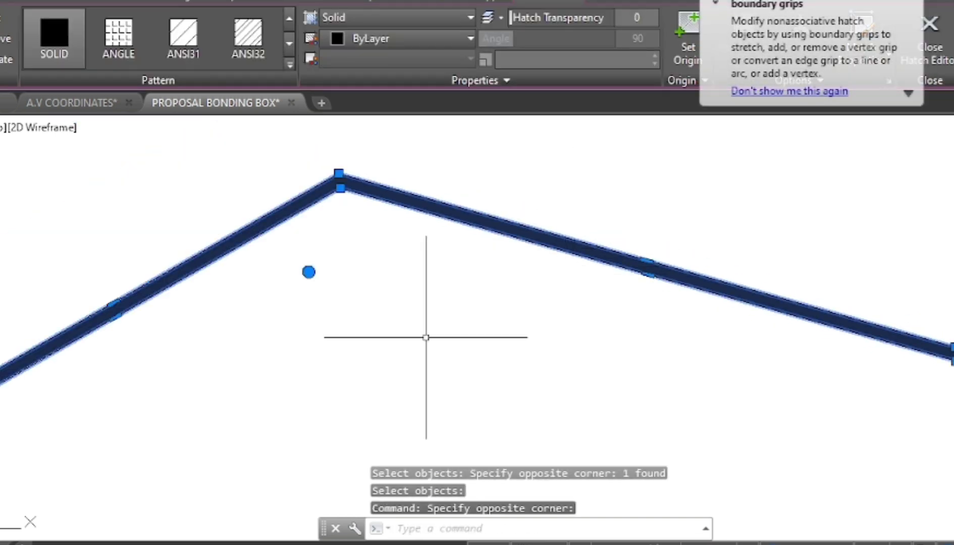
scroll(454, 318, "down", 2)
scroll(368, 270, "up", 3)
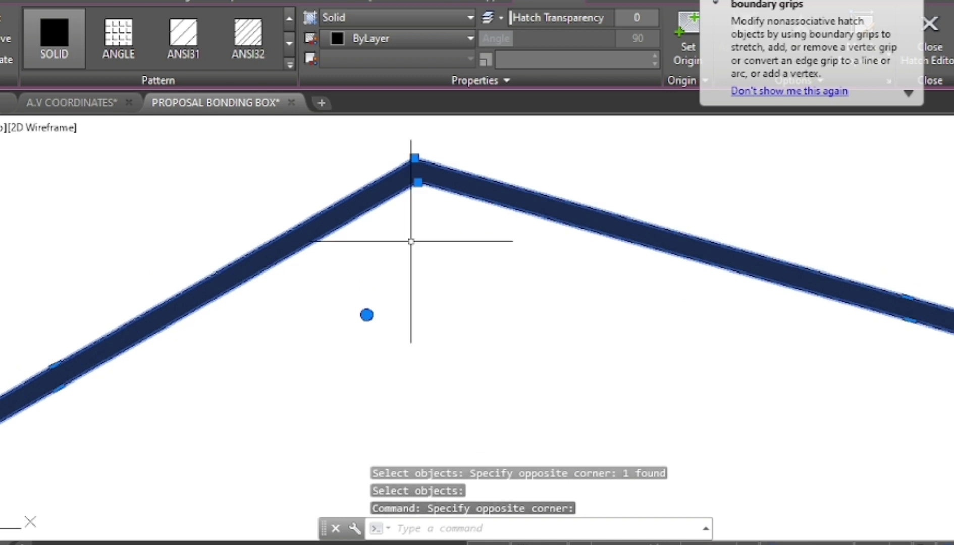
scroll(505, 260, "down", 2)
scroll(323, 221, "up", 2)
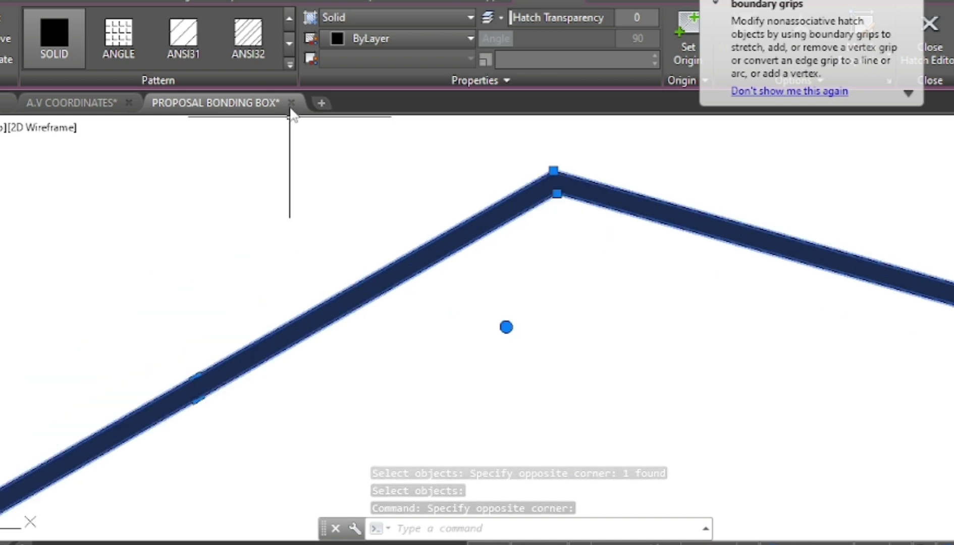
left_click(289, 63)
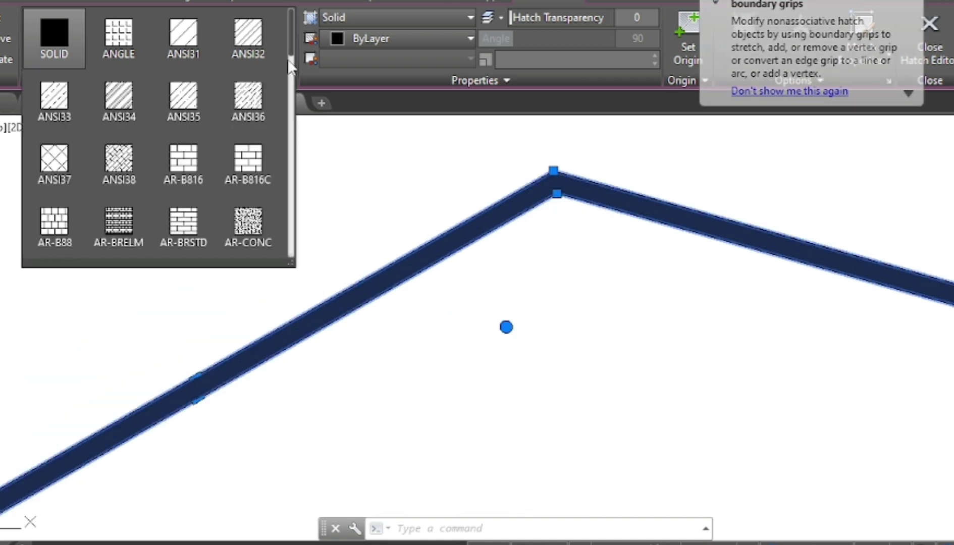
left_click(256, 101)
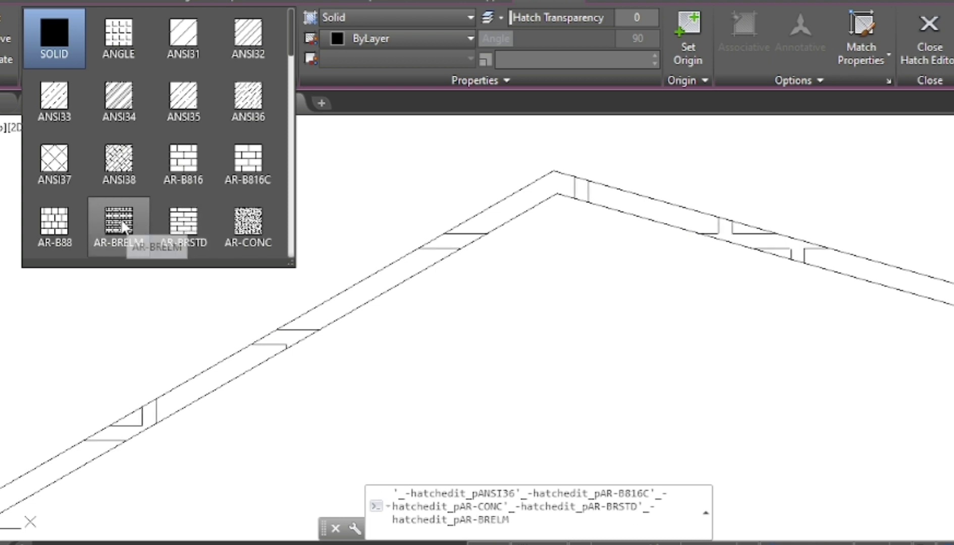
Browse more patterns such as AR-CONC, then keep the SOLID fill and exit hatch editing.
scroll(242, 232, "down", 1)
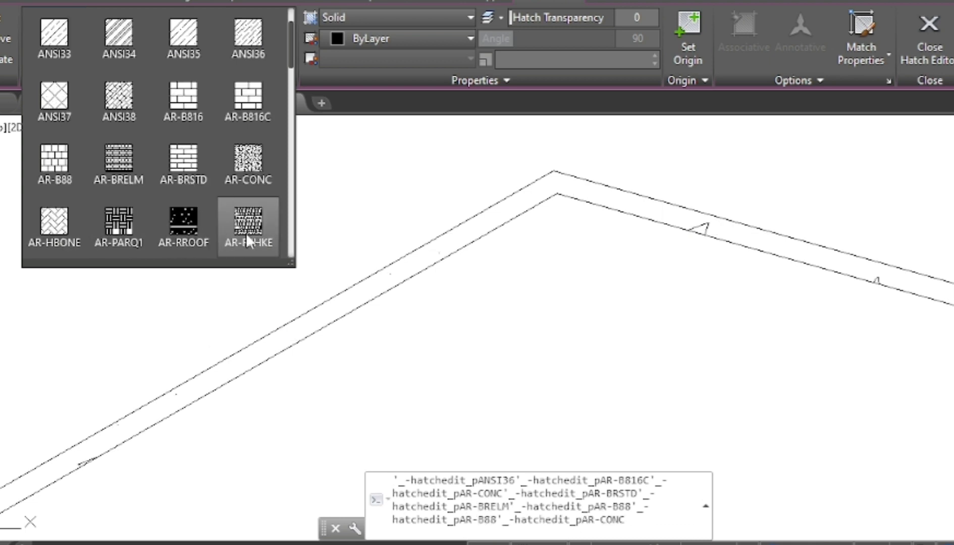
scroll(278, 180, "down", 1)
scroll(284, 178, "down", 1)
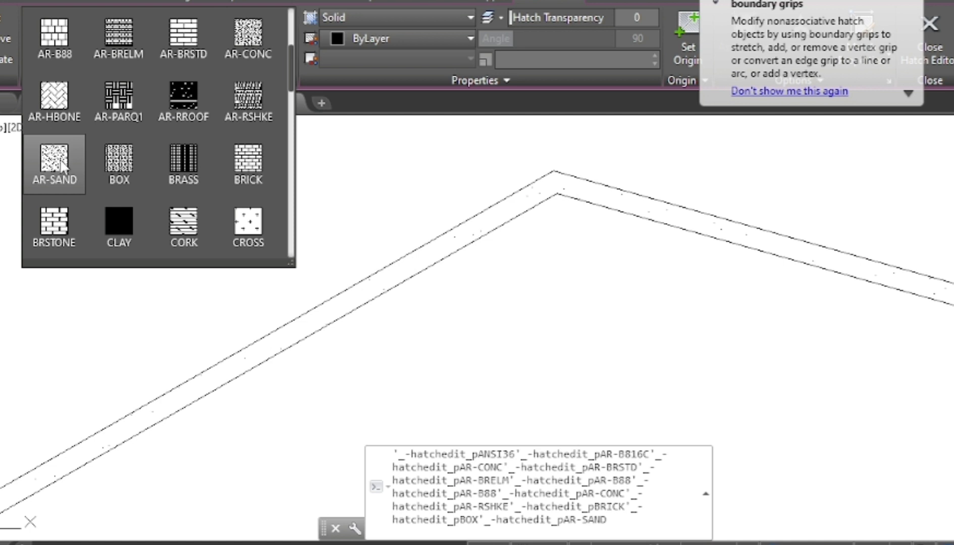
scroll(250, 222, "down", 1)
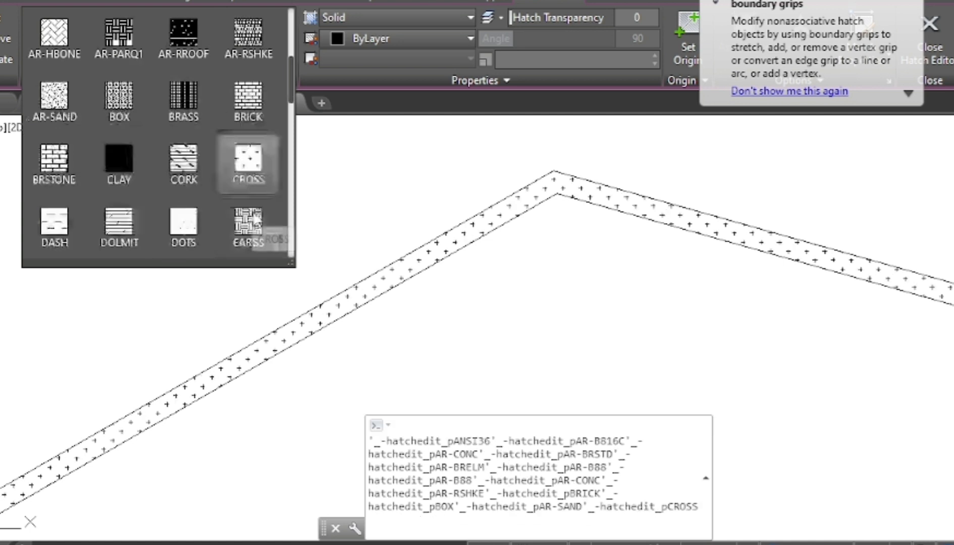
scroll(255, 217, "down", 1)
scroll(252, 219, "down", 2)
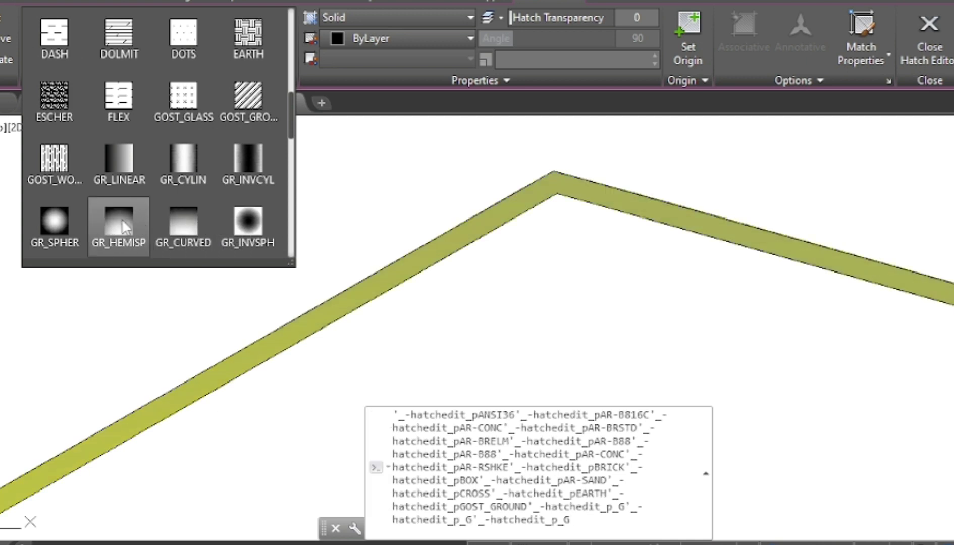
left_click(349, 210)
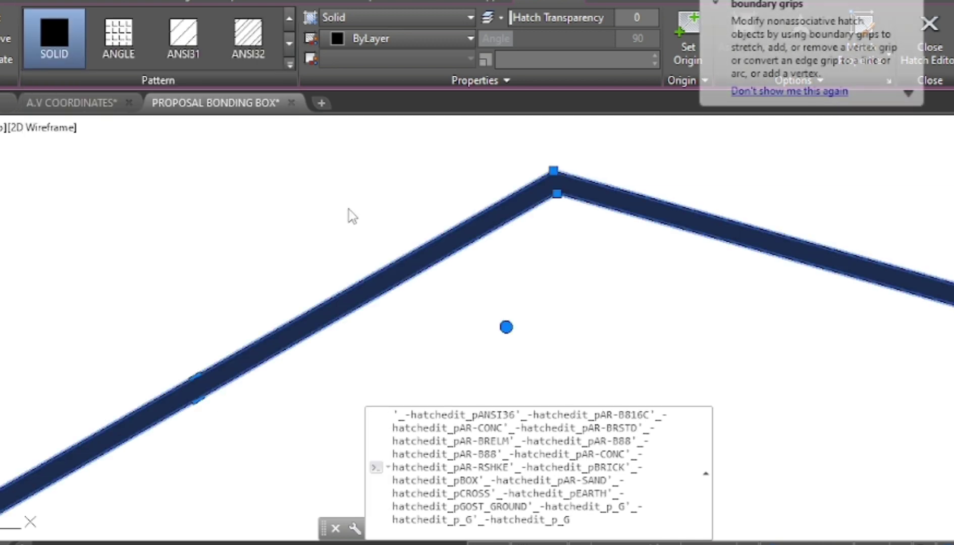
scroll(383, 238, "down", 4)
key("Escape")
key("Escape")
Erase the zigzag outline together with its hatch.
scroll(499, 306, "down", 2)
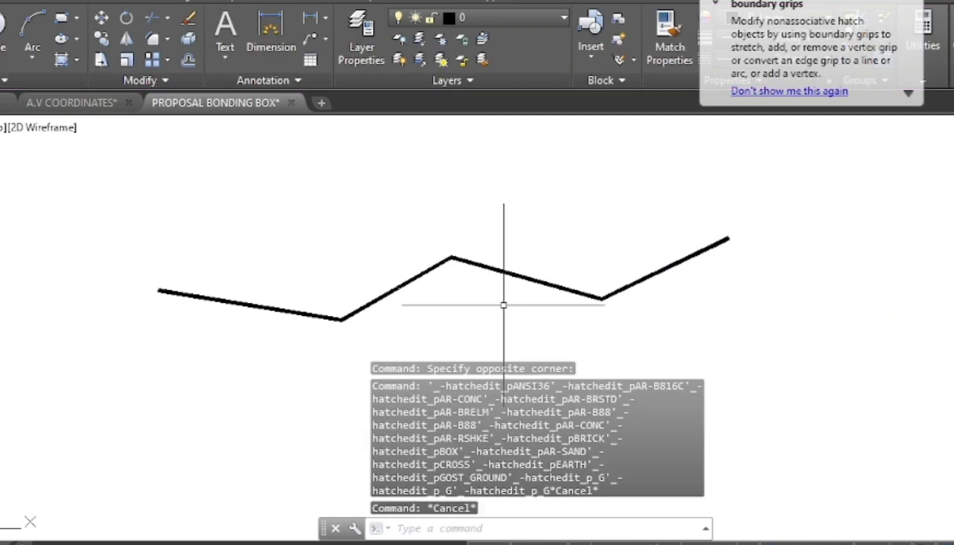
left_click(766, 201)
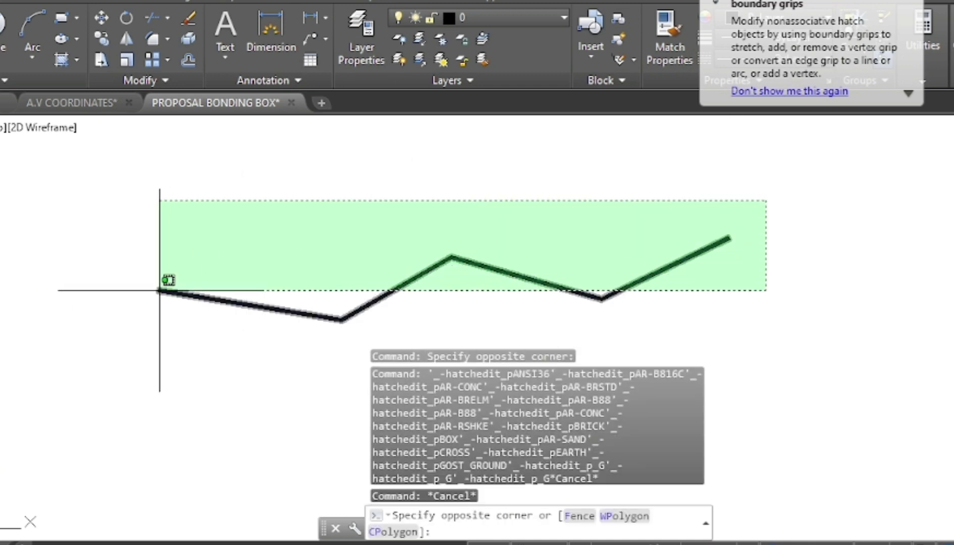
left_click(122, 326)
type("e")
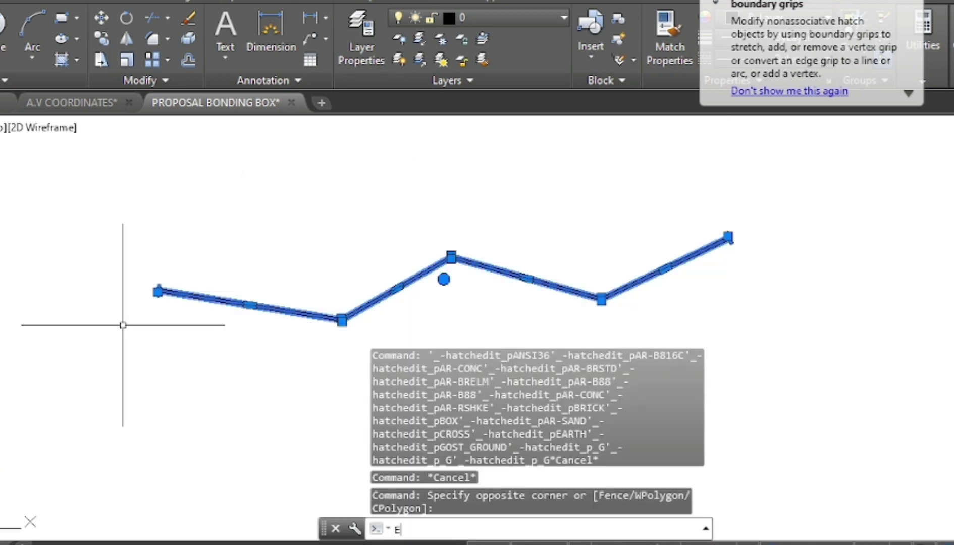
key("Return")
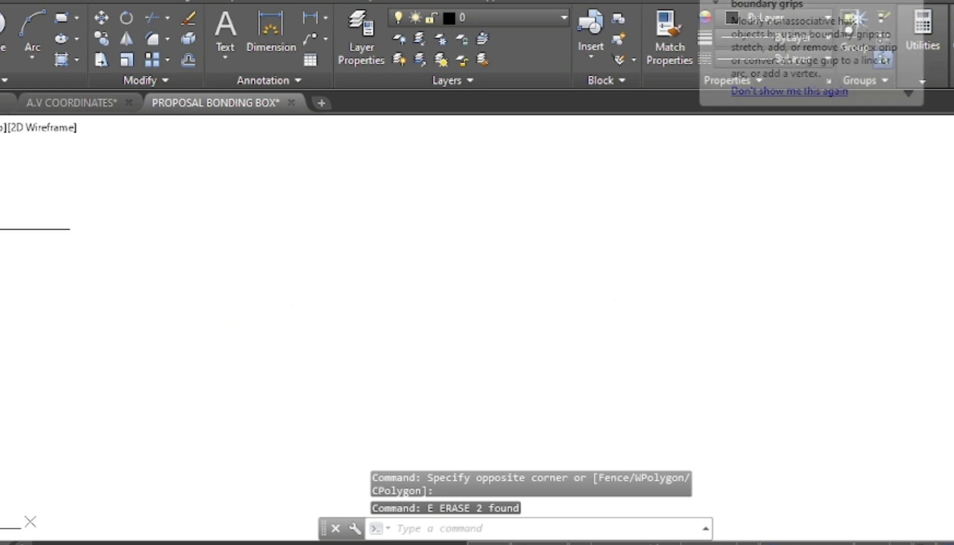
Draw a new polyline made of one large open arc.
type("pl")
key("Return")
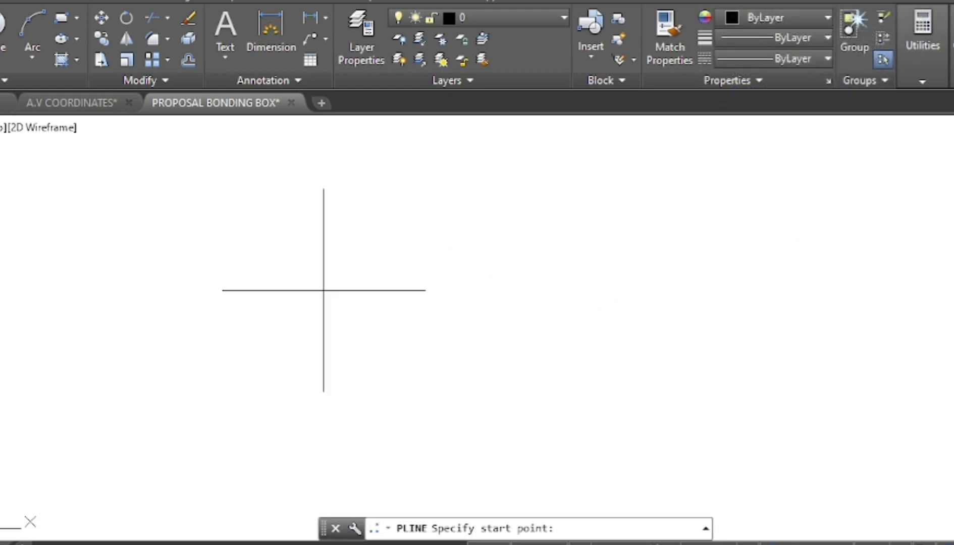
left_click(324, 290)
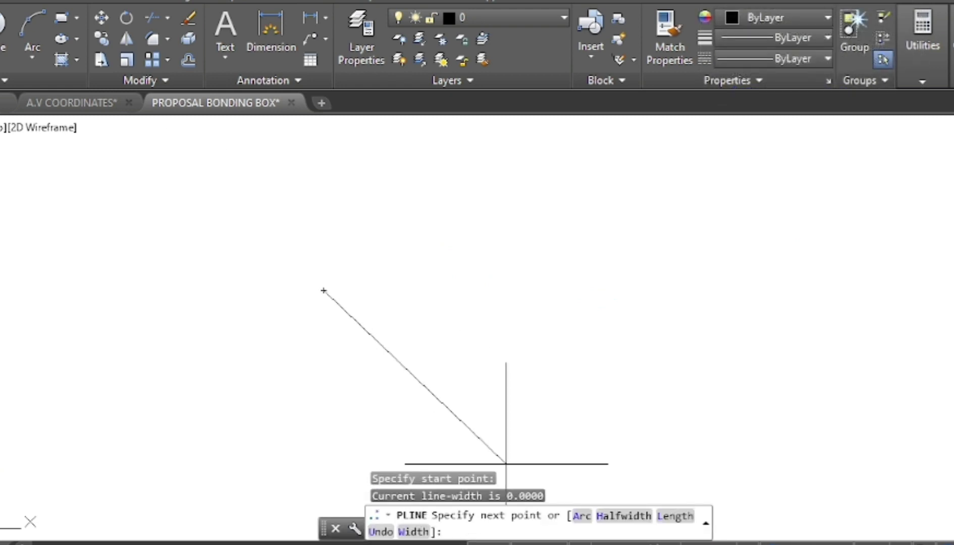
left_click(582, 517)
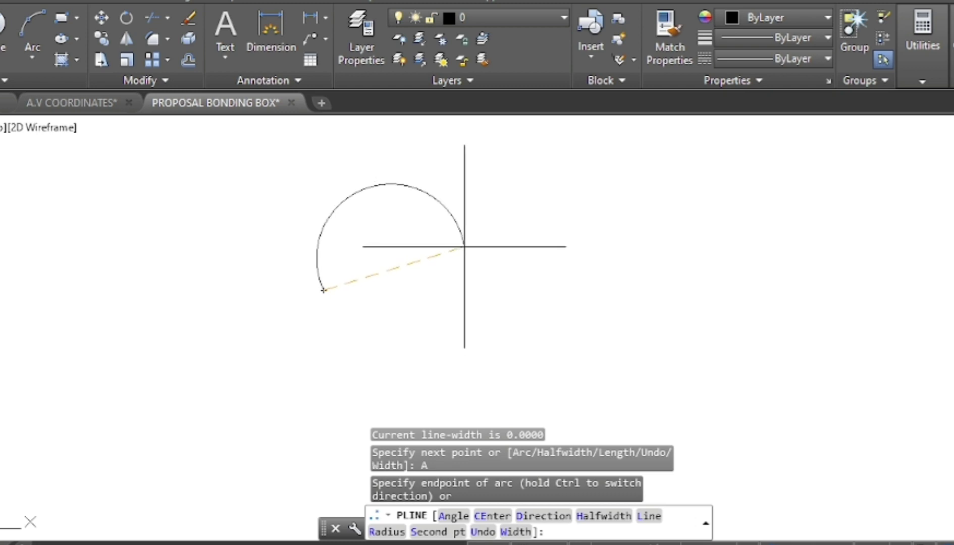
left_click(462, 260)
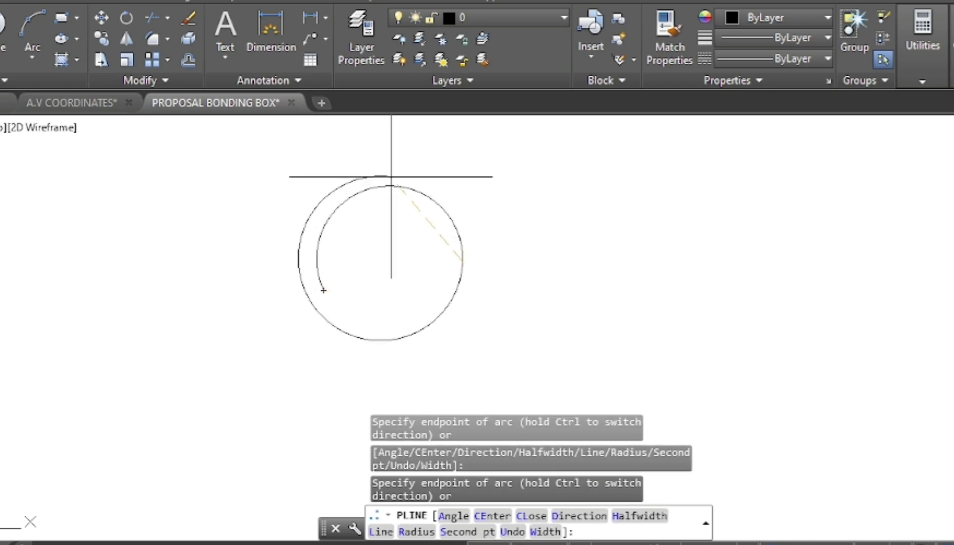
key("Escape")
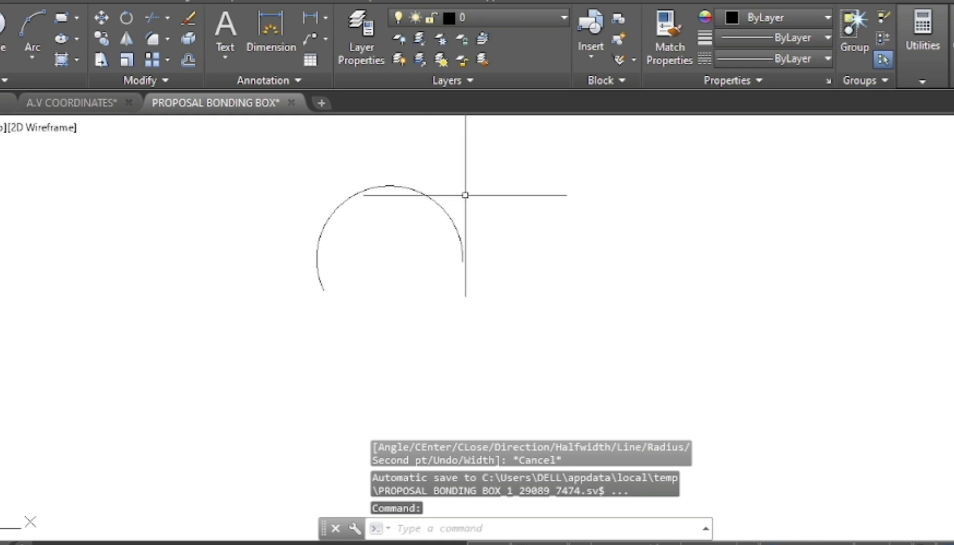
Give the arc polyline a uniform width of 3 using PEDIT.
type("PED")
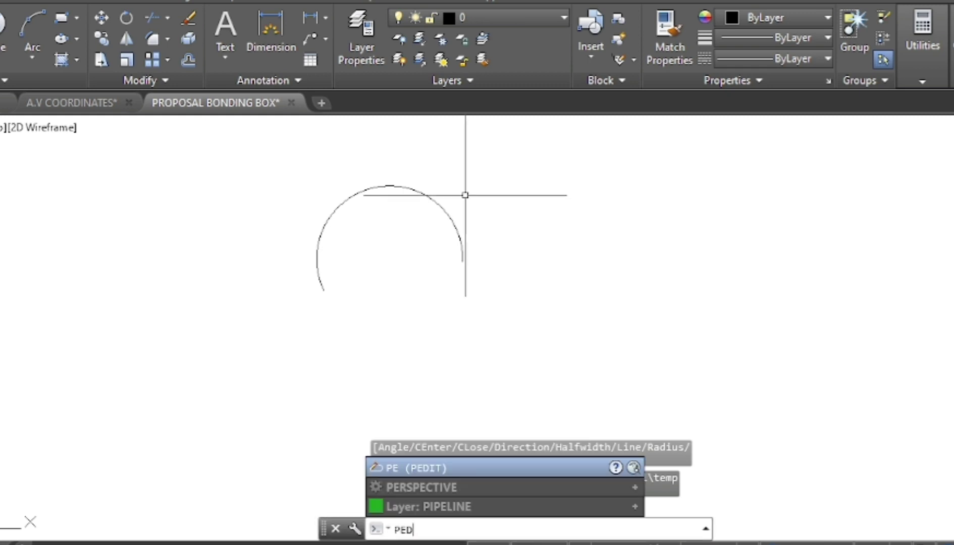
type("IT")
key("Return")
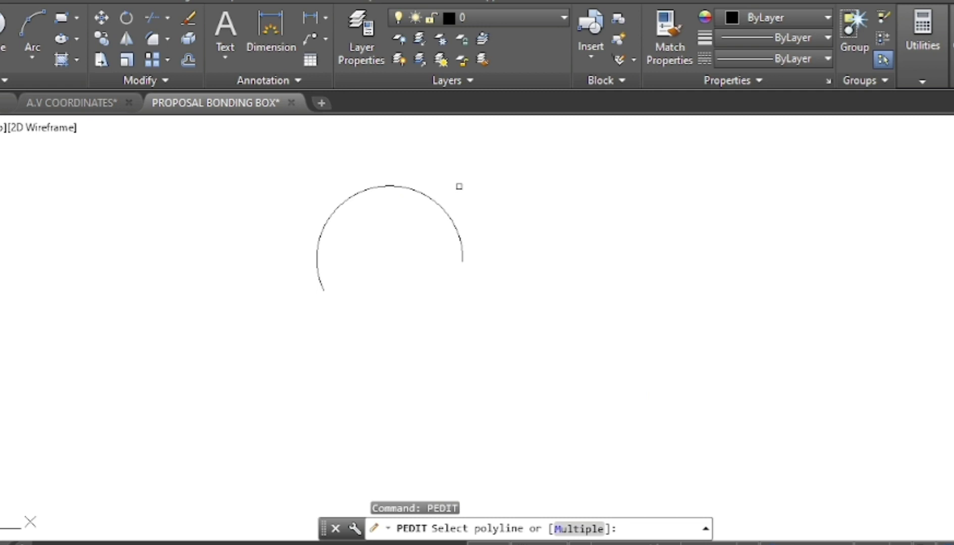
left_click(426, 194)
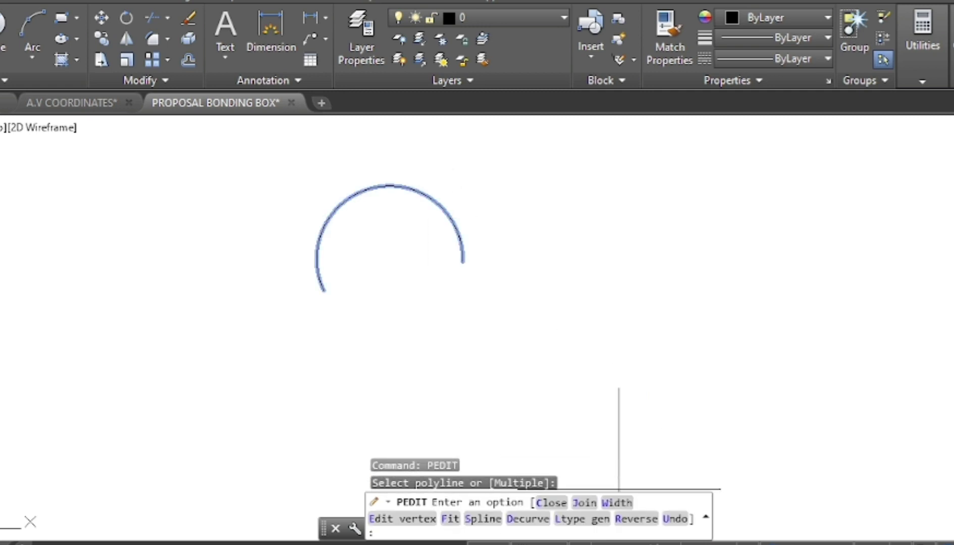
left_click(616, 502)
type("3")
key("Return")
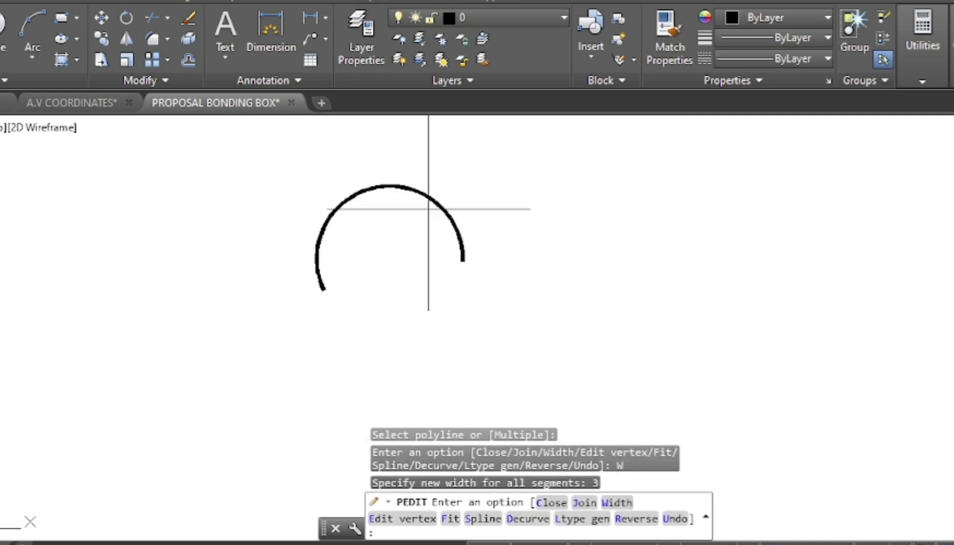
scroll(399, 184, "up", 3)
scroll(587, 283, "down", 2)
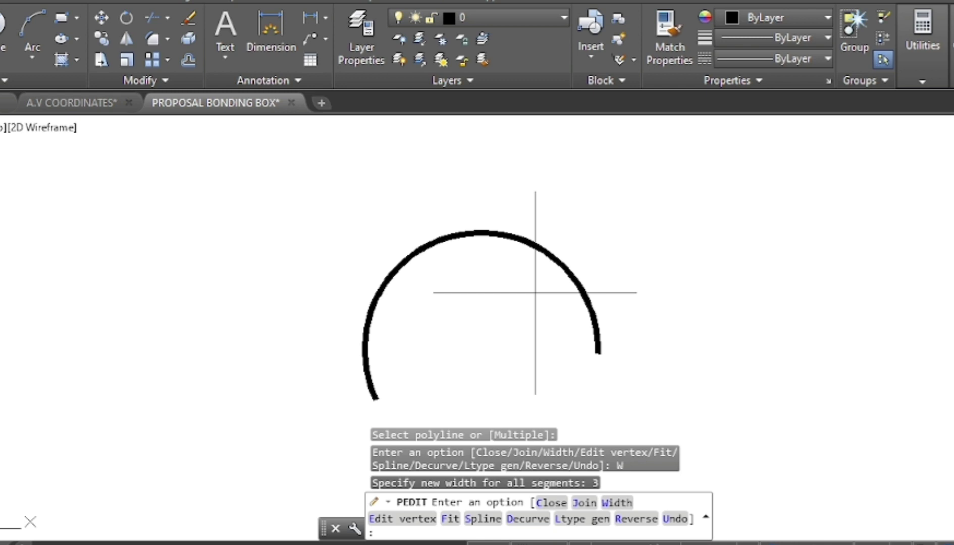
scroll(512, 281, "up", 2)
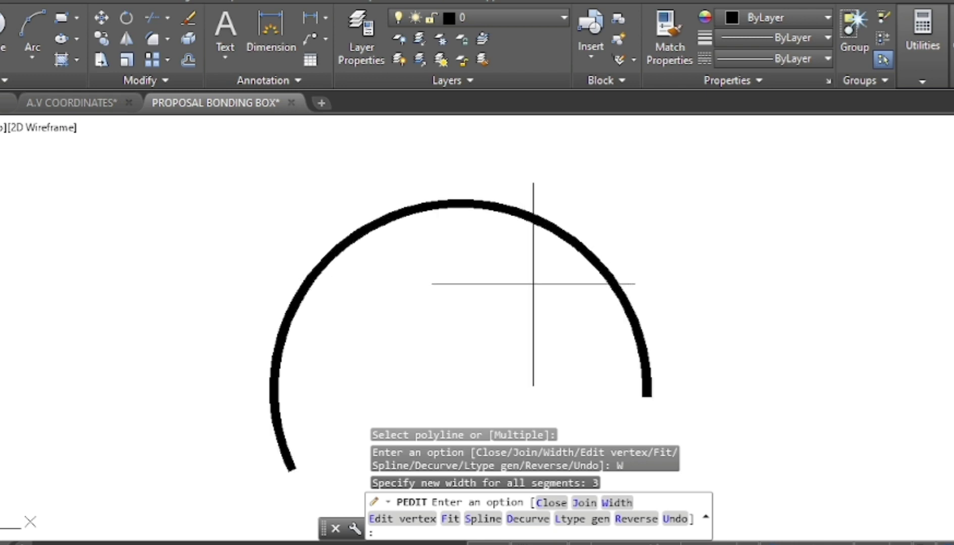
key("Escape")
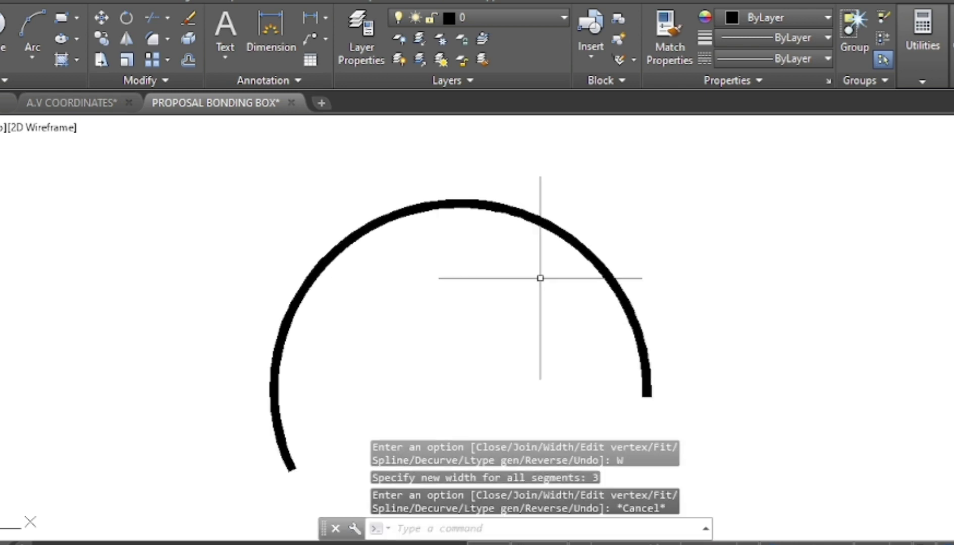
type("PLW")
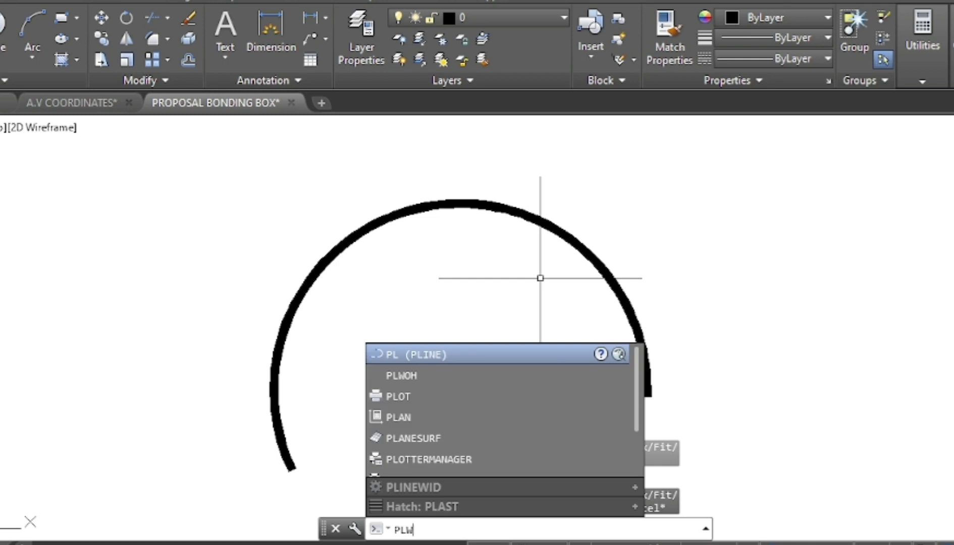
type("OH")
Convert the thick arc into an outline with solid hatch using PLWOH.
key("Return")
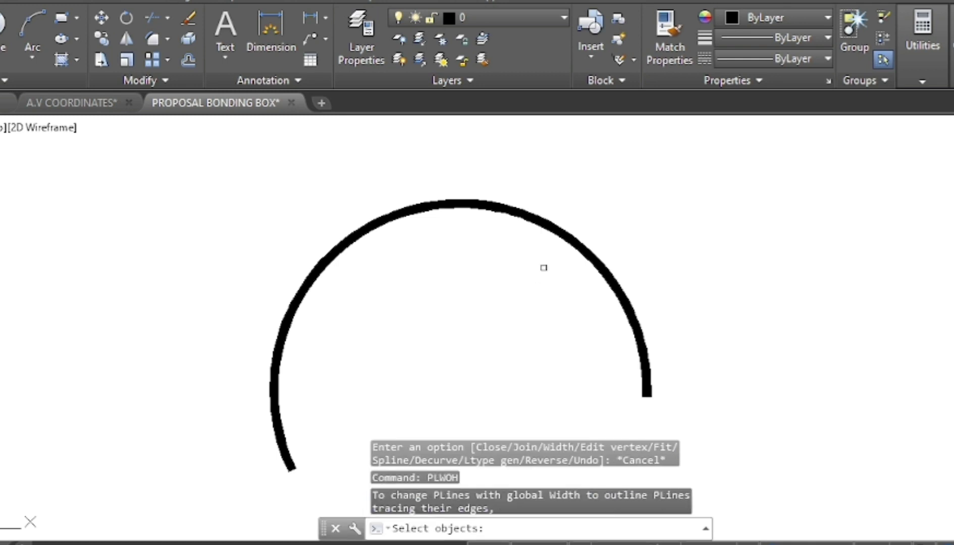
left_click(570, 207)
left_click(511, 244)
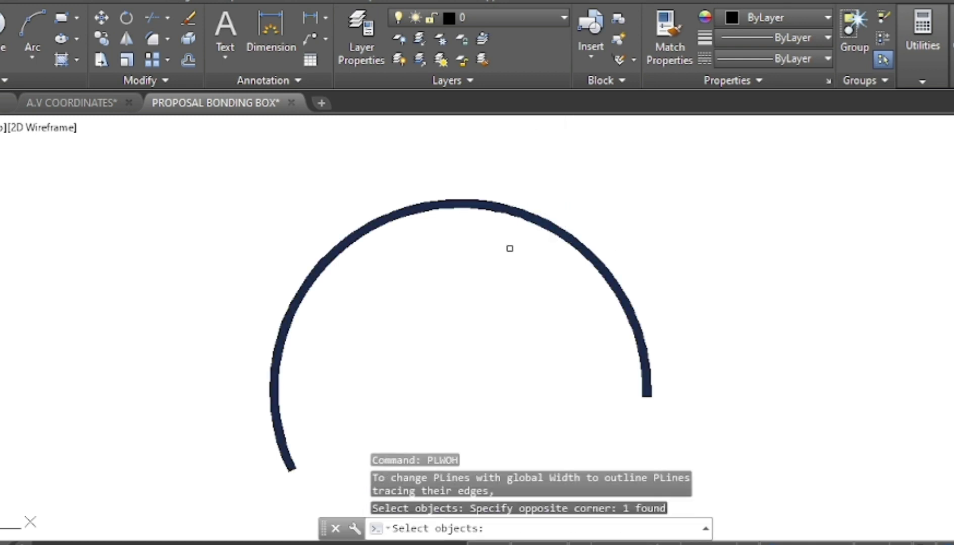
key("Return")
Preview hatch patterns like BRICK and BRASS on the arc, then cancel to keep SOLID.
scroll(530, 214, "up", 5)
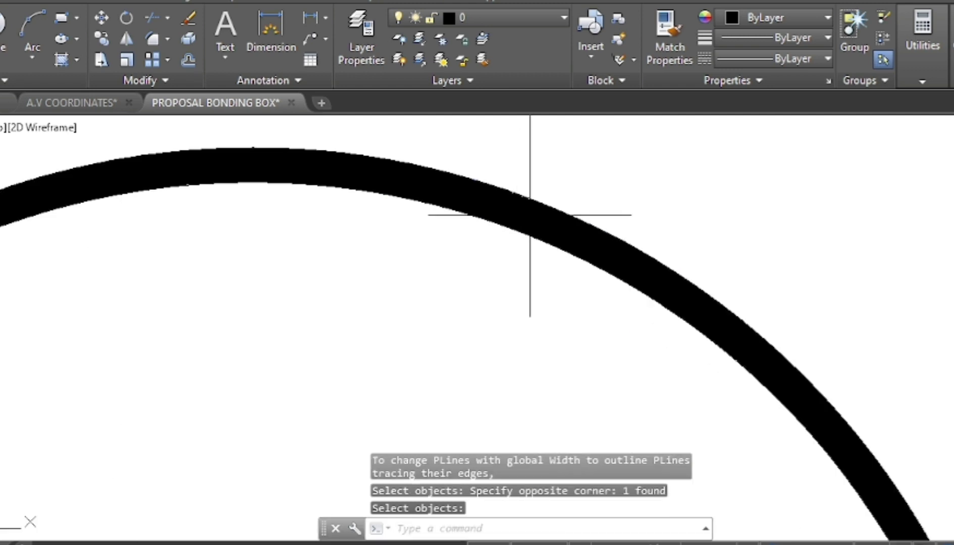
left_click(530, 215)
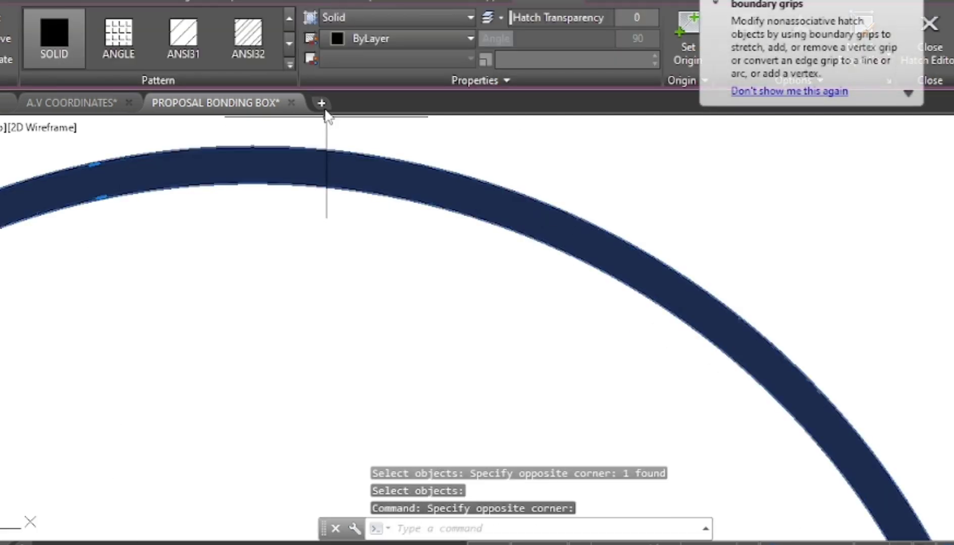
left_click(289, 64)
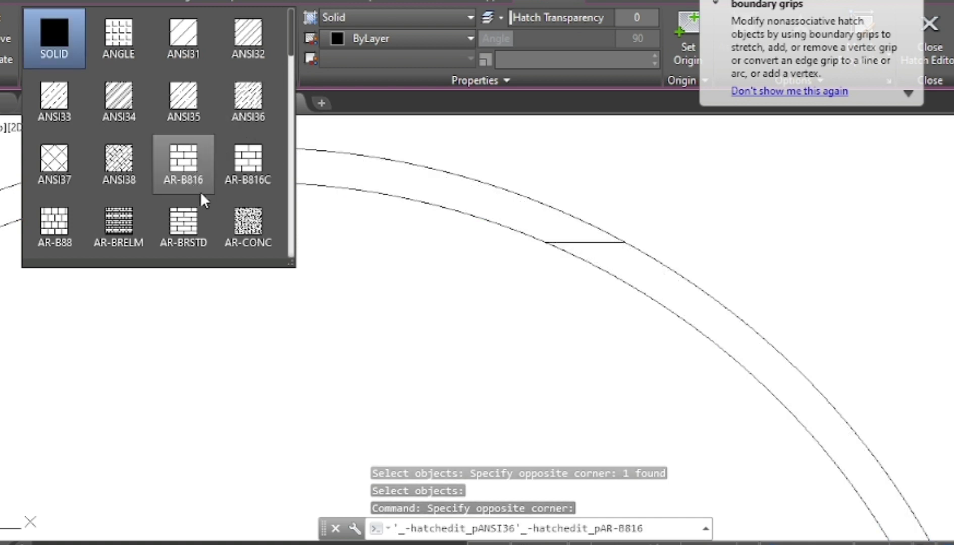
scroll(251, 216, "down", 2)
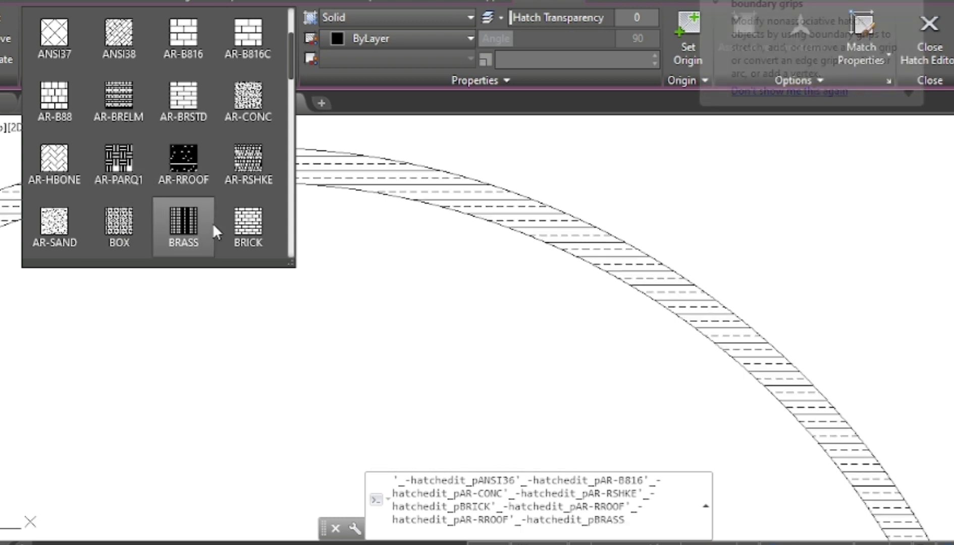
key("Escape")
key("Escape")
scroll(507, 273, "down", 3)
Erase the outlined arc and its hatch.
scroll(448, 211, "down", 2)
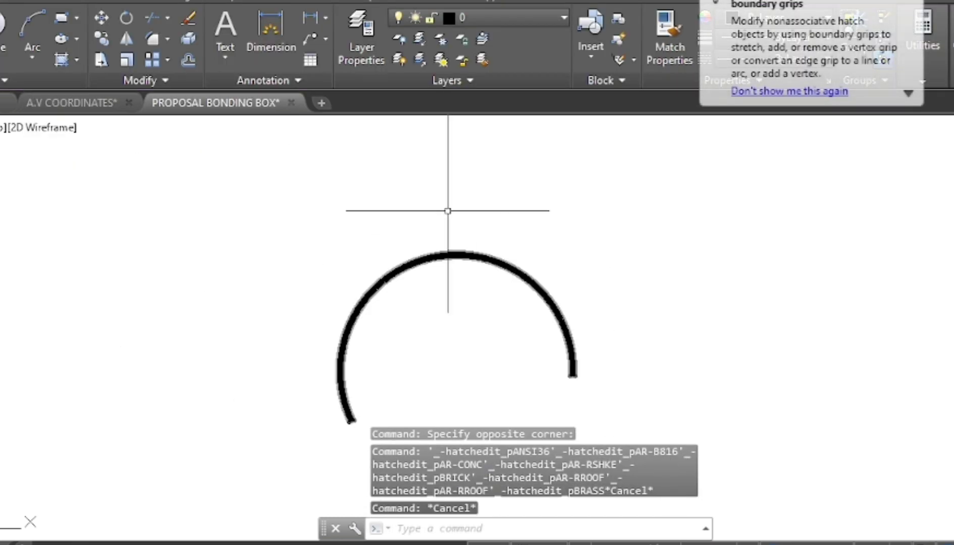
scroll(454, 207, "down", 2)
left_click(613, 188)
left_click(299, 352)
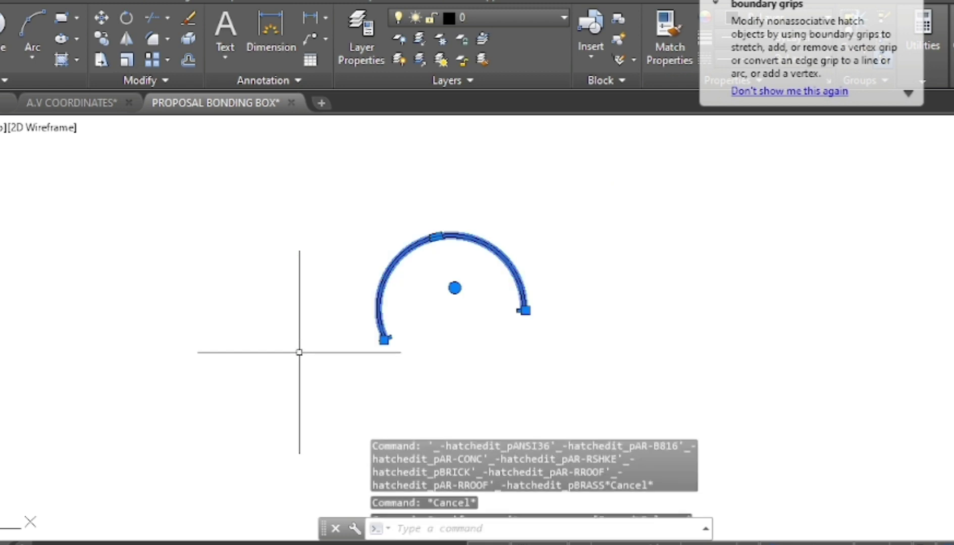
type("e")
key("Return")
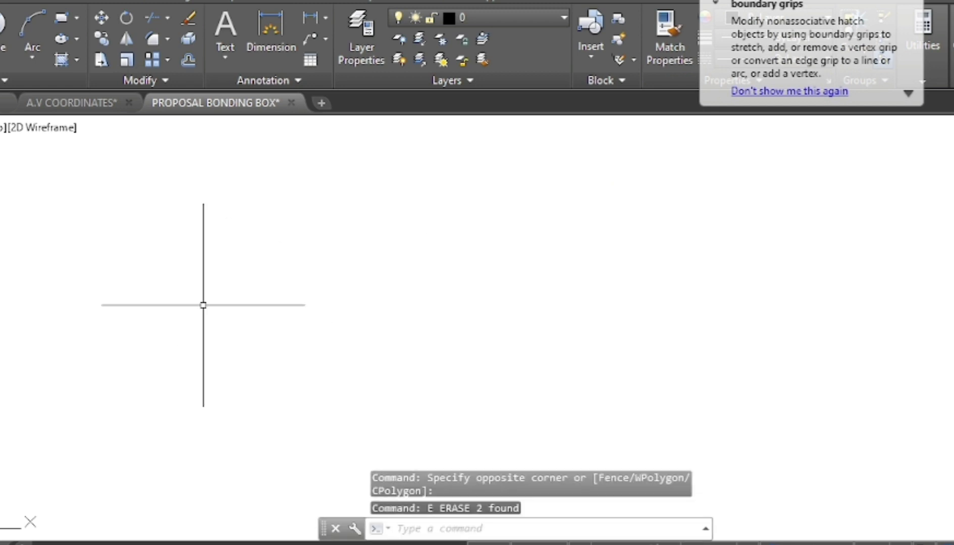
Draw a square polyline with 5-unit sides using Ortho.
type("pl")
key("Return")
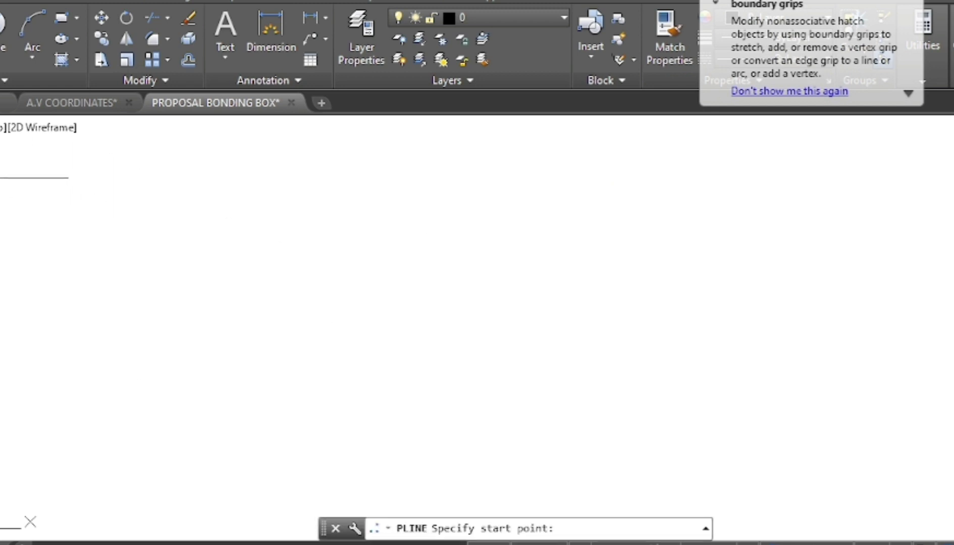
left_click(352, 236)
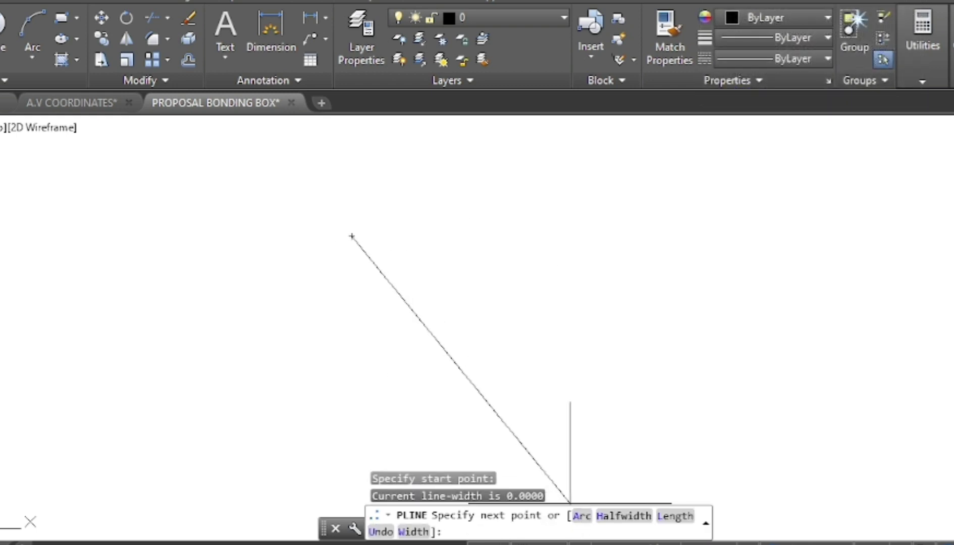
key("F8")
type("5")
key("Return")
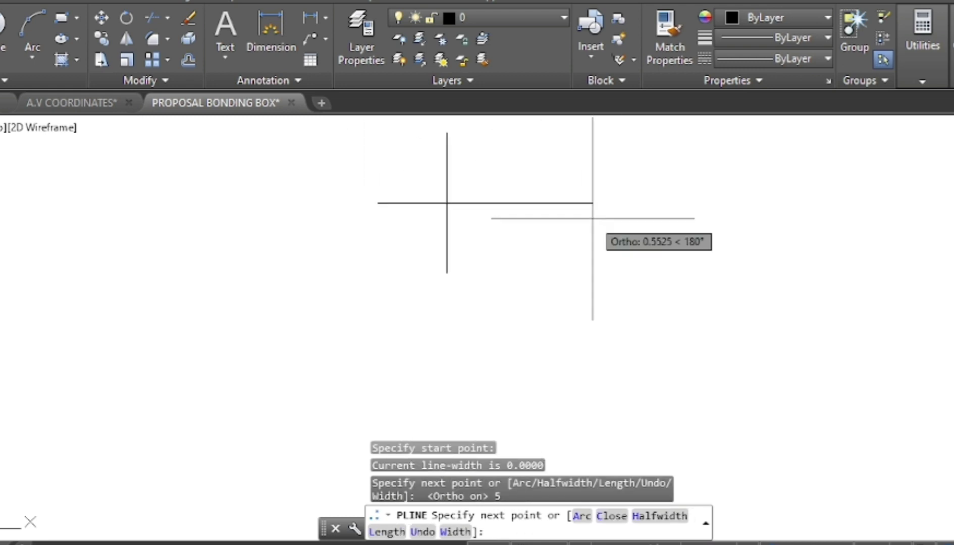
type("5")
key("Return")
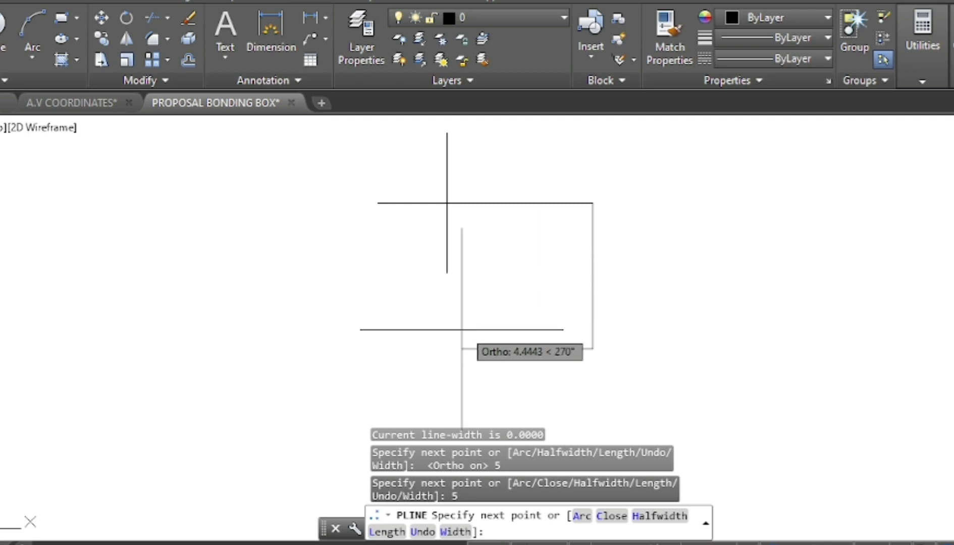
type("5")
key("Return")
key("Return")
scroll(511, 262, "down", 2)
scroll(533, 241, "up", 4)
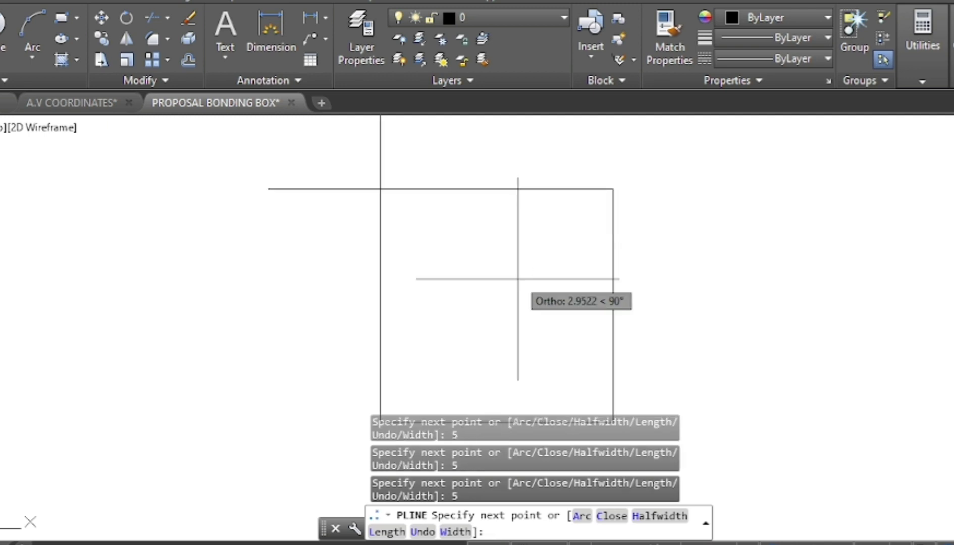
key("Return")
scroll(540, 273, "down", 2)
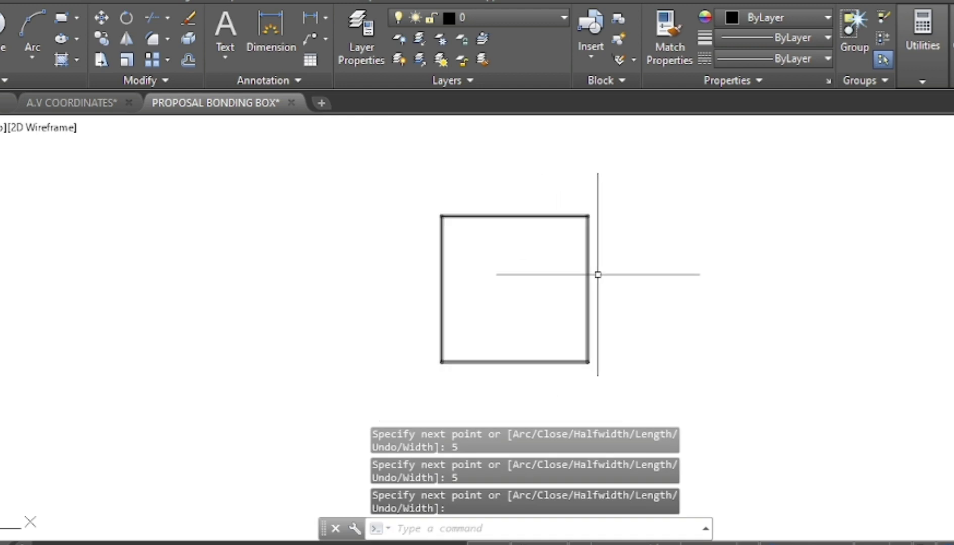
scroll(623, 275, "up", 2)
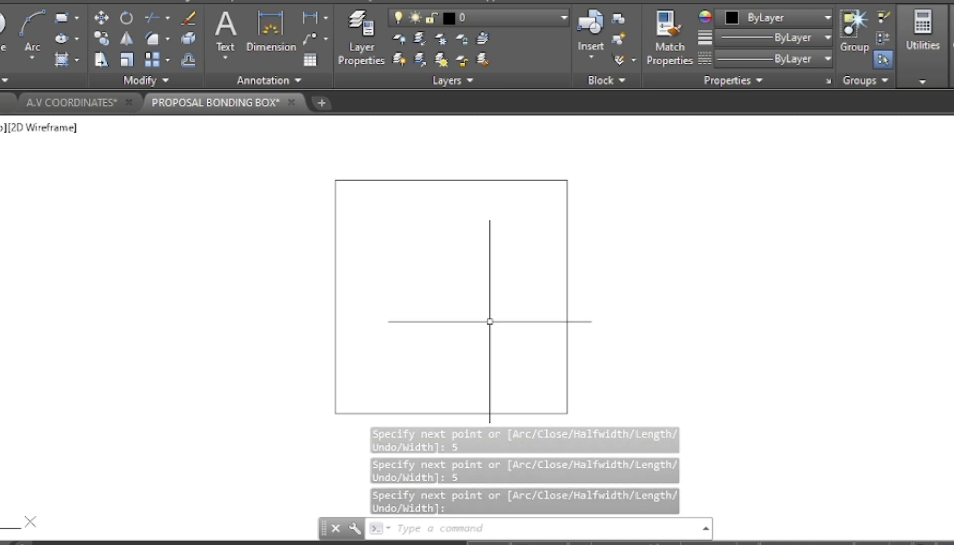
Give the square polyline a uniform width of 1 using PEDIT.
type("PEDIT")
key("Return")
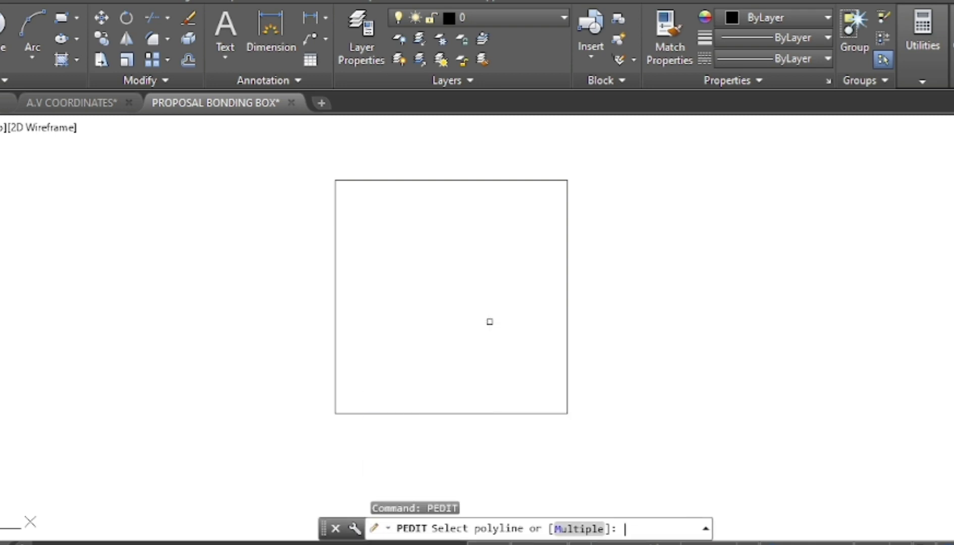
left_click(471, 180)
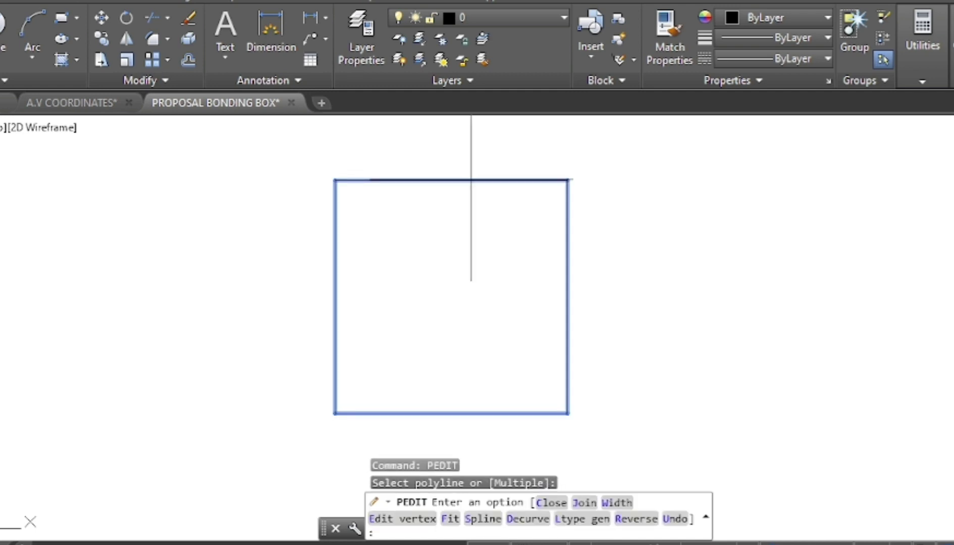
left_click(616, 503)
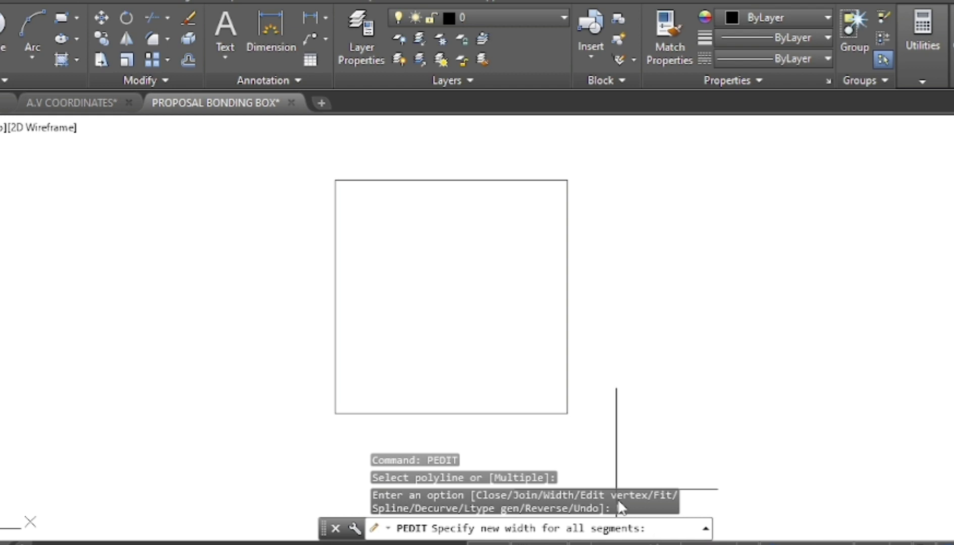
type("1")
key("Return")
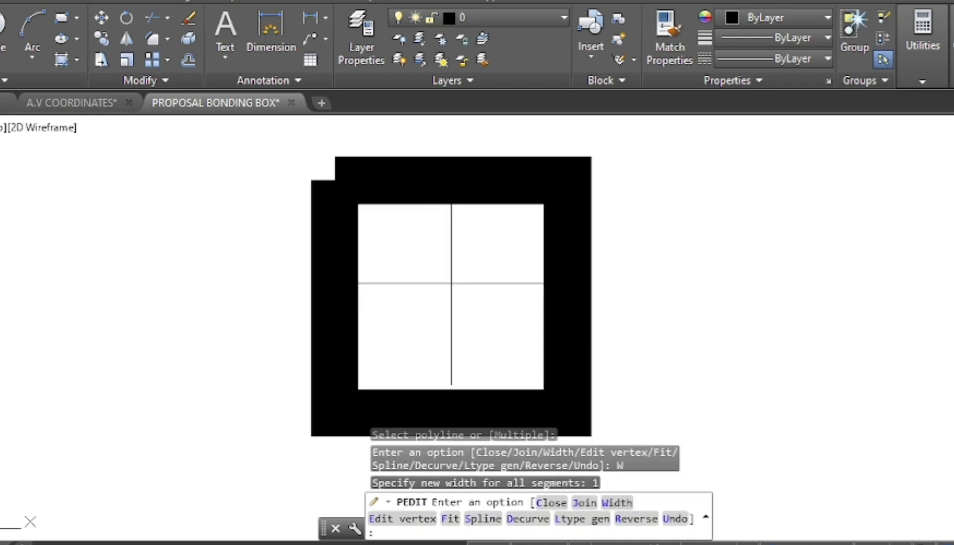
scroll(453, 277, "down", 2)
scroll(460, 296, "up", 1)
scroll(461, 297, "up", 1)
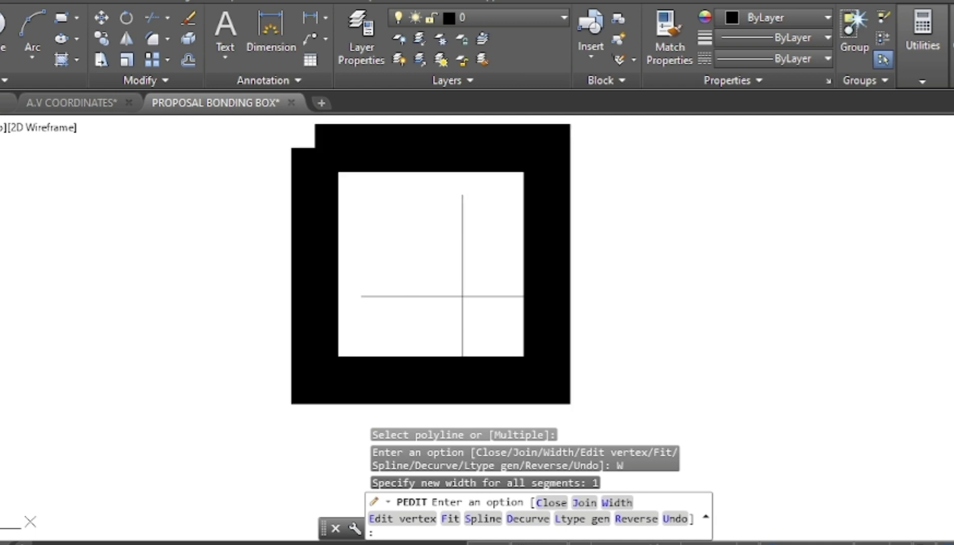
key("Return")
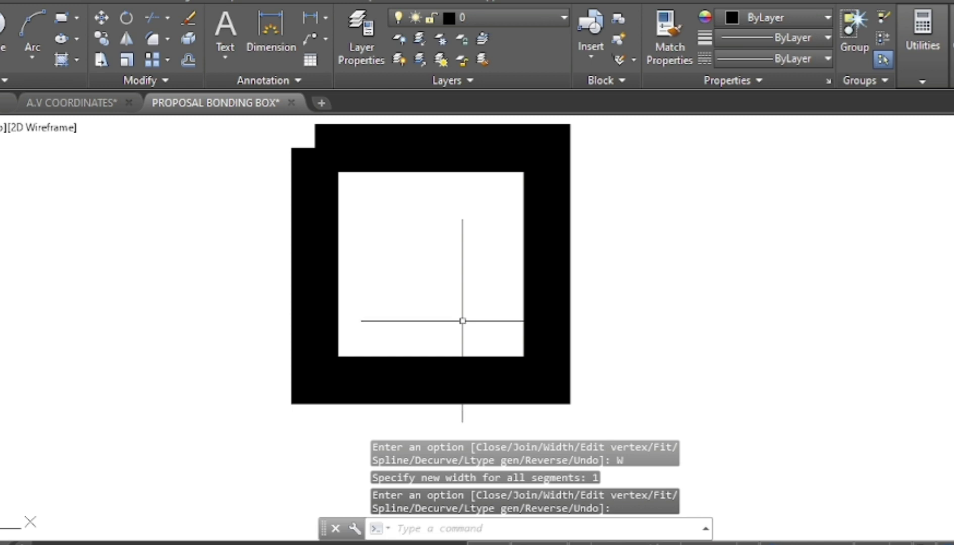
Run the PLWOH routine on the thick square to turn it into a hatched outline.
type("PL")
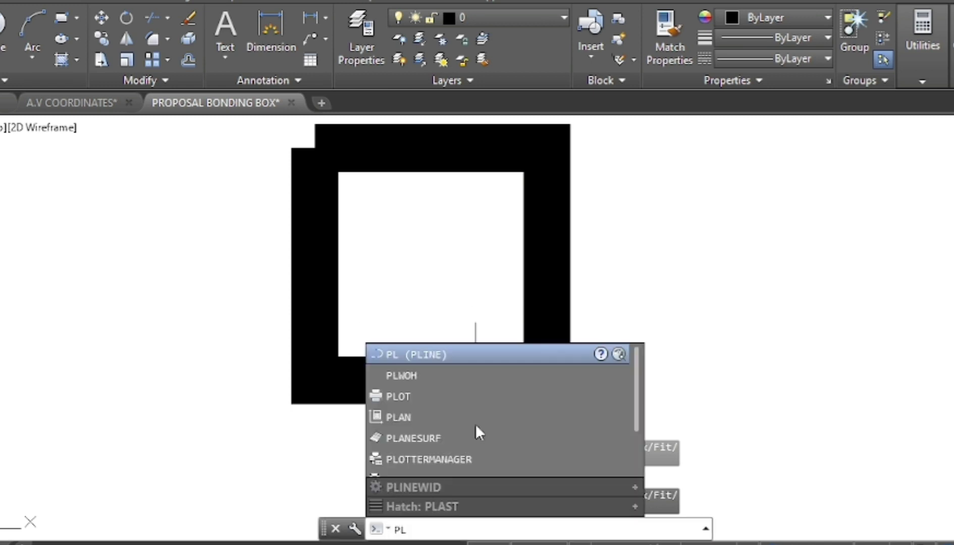
type("WOH")
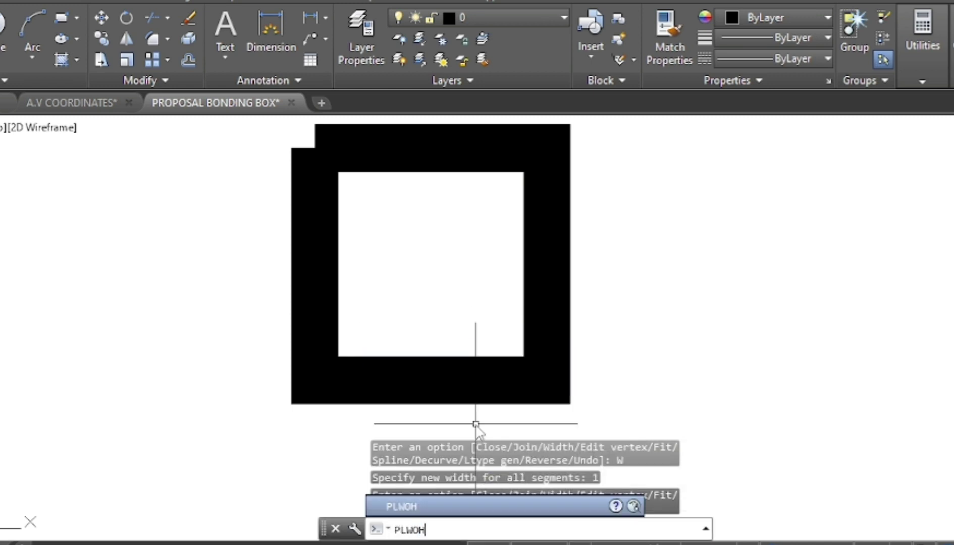
key("Return")
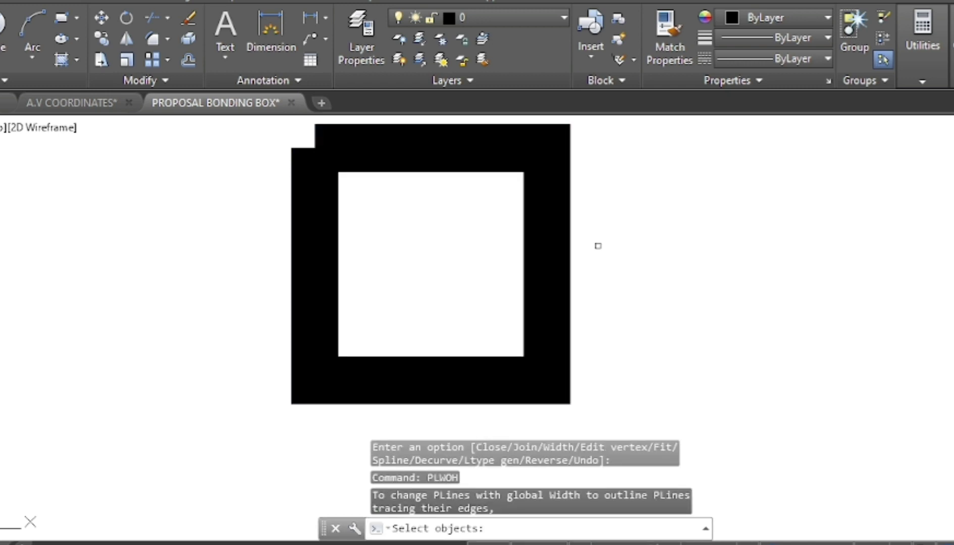
left_click(603, 230)
left_click(492, 245)
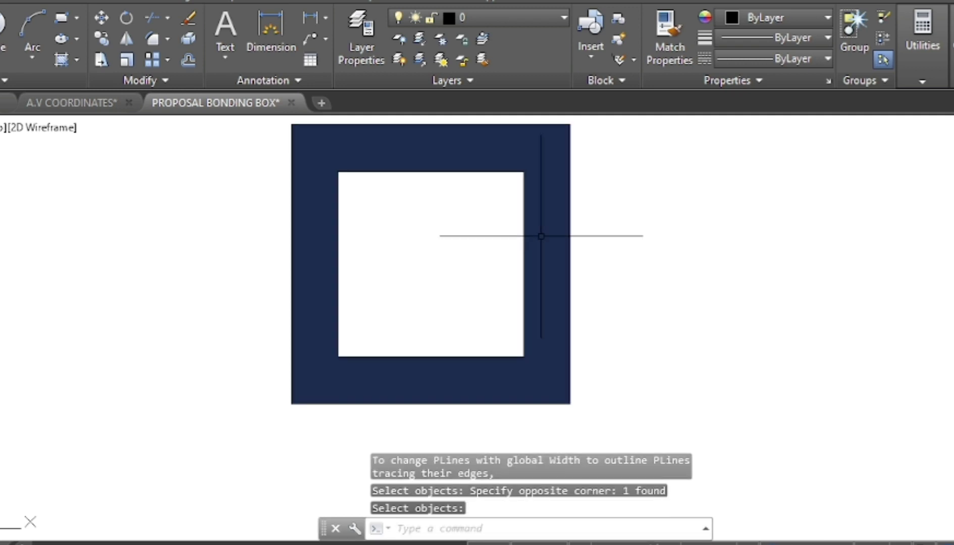
Select the square's new hatch and browse the full Pattern gallery, including ANSI32 and AR-CONC.
left_click(556, 226)
left_click(380, 127)
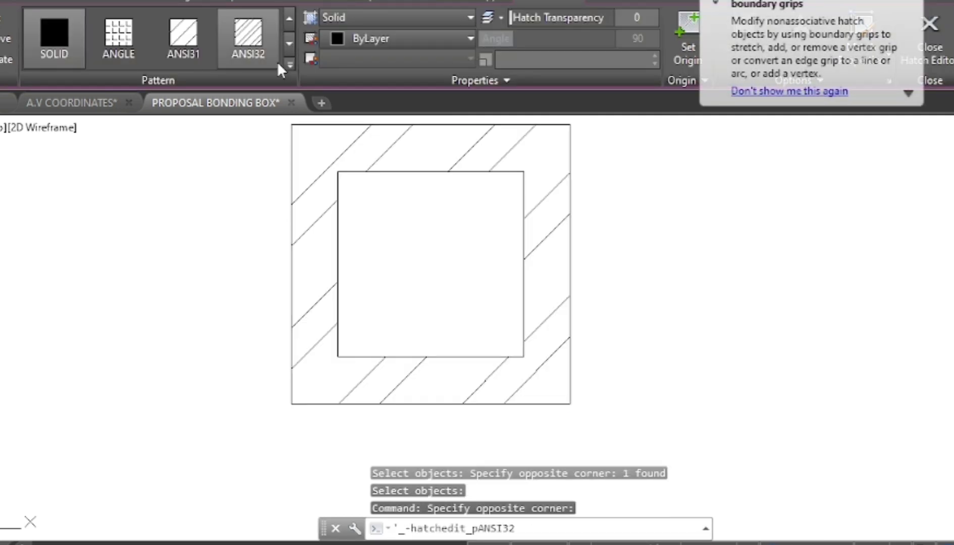
left_click(288, 64)
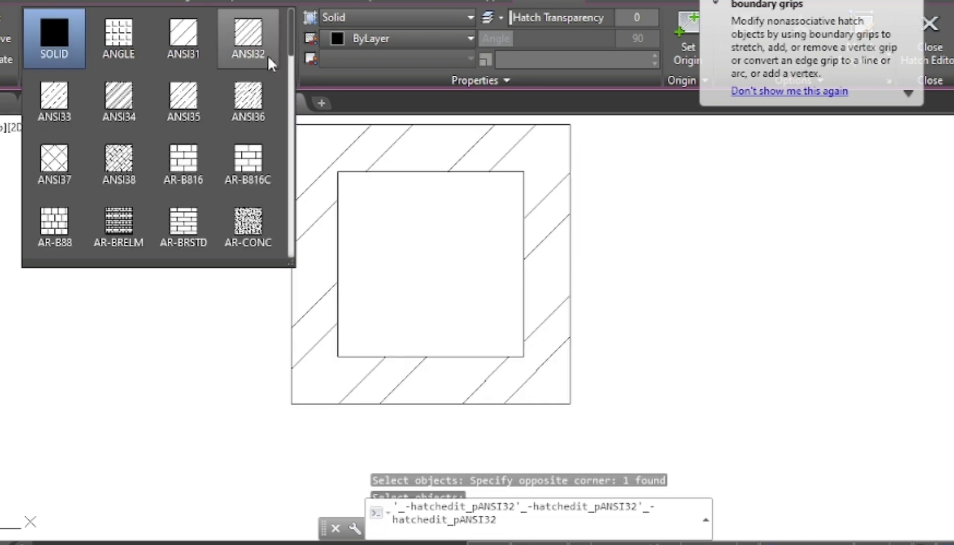
scroll(224, 188, "down", 1)
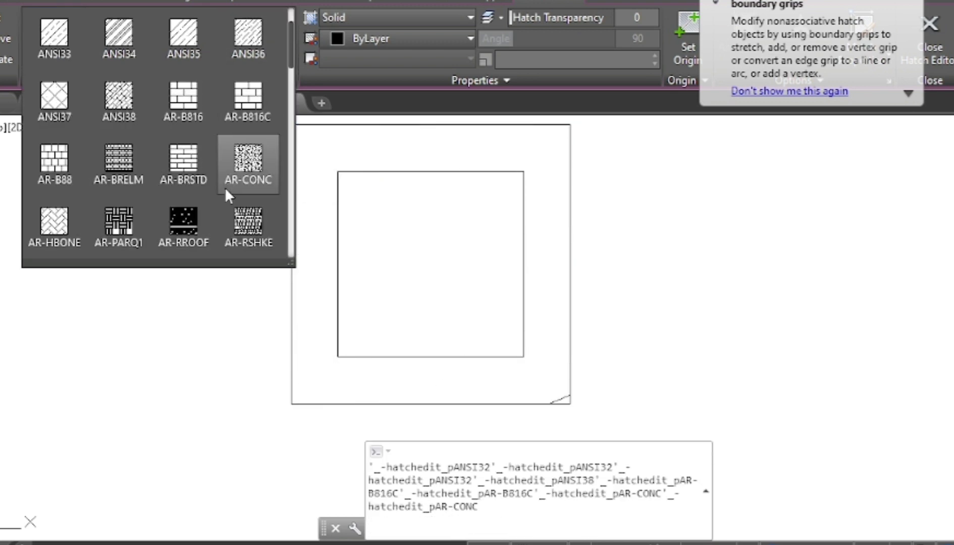
scroll(247, 222, "down", 1)
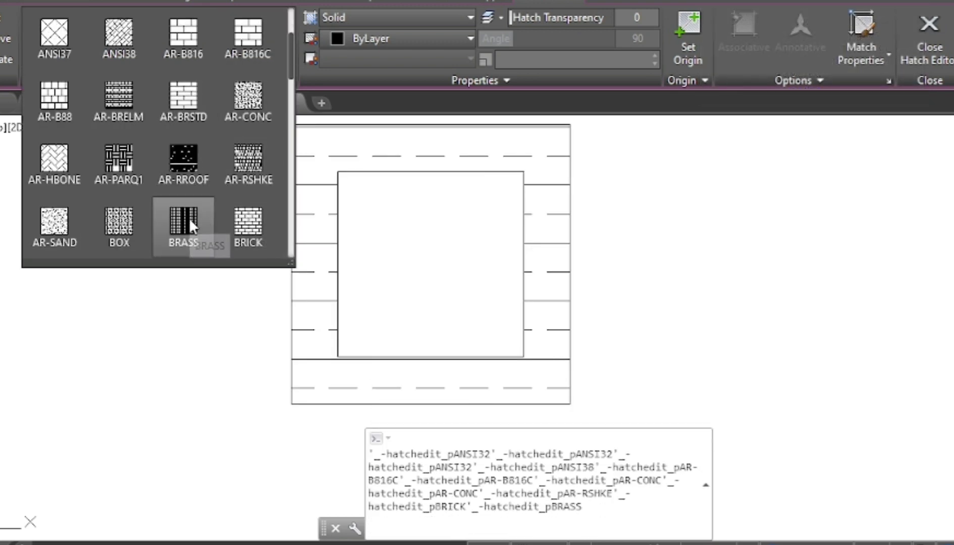